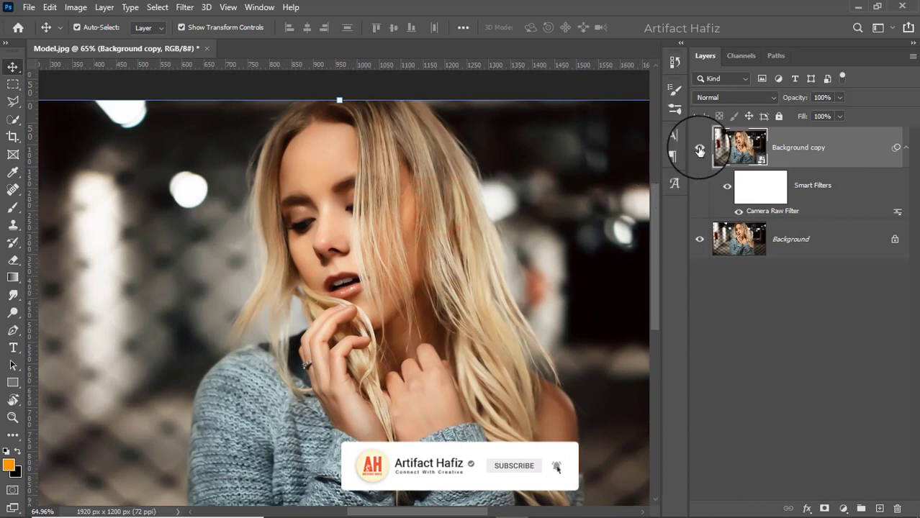
- Toggle the Background copy layer's visibility to compare, then select its Smart Filters mask
click(699, 149)
click(700, 149)
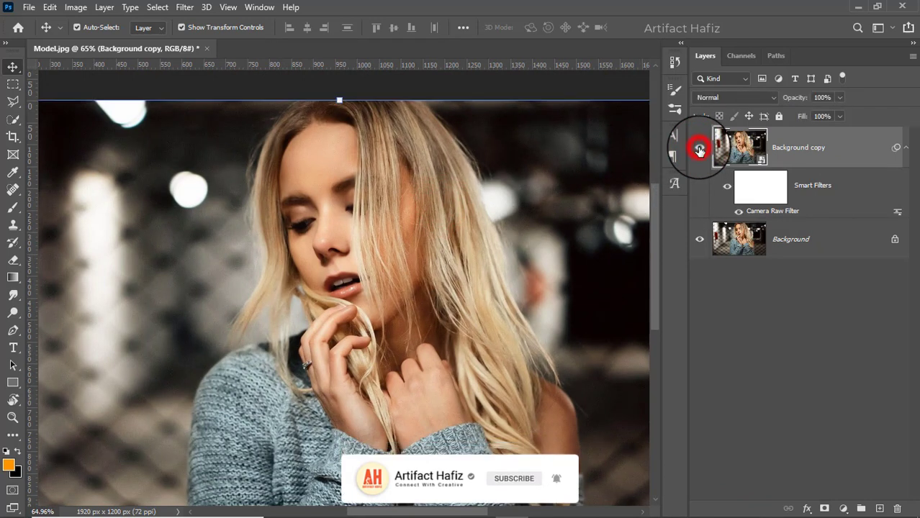
click(755, 189)
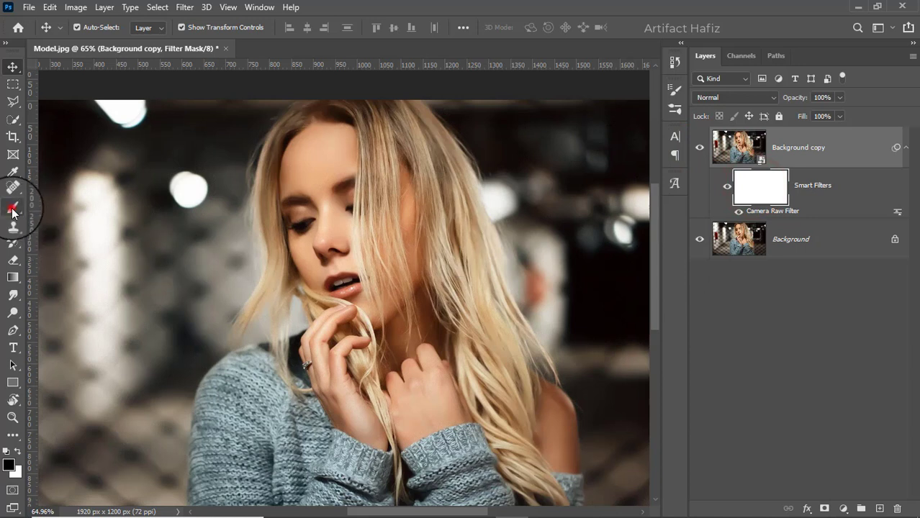
- Set up a soft round Brush at 175 px and 100% opacity with black as the foreground color
click(13, 207)
click(88, 28)
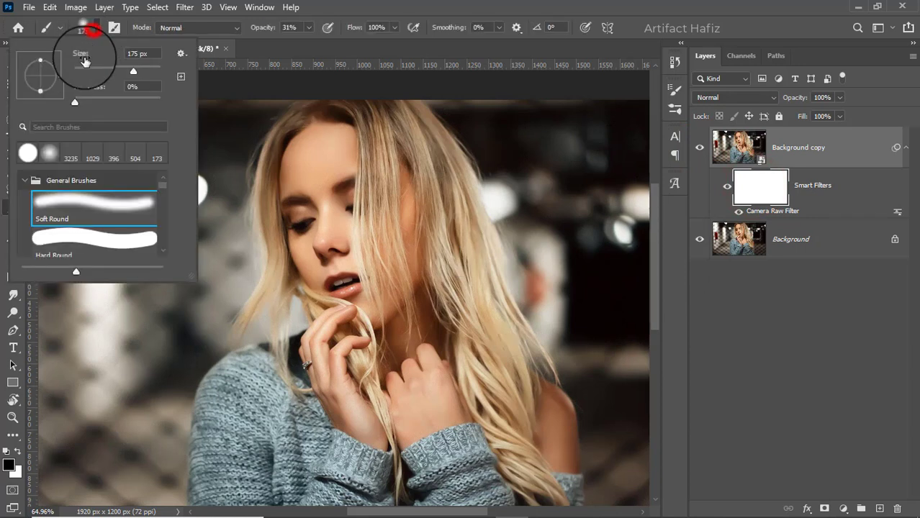
click(72, 203)
click(374, 13)
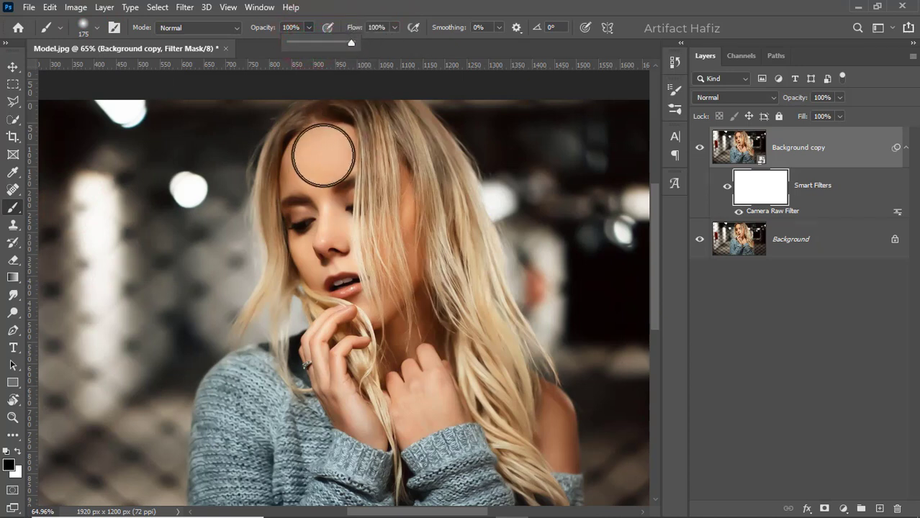
click(17, 451)
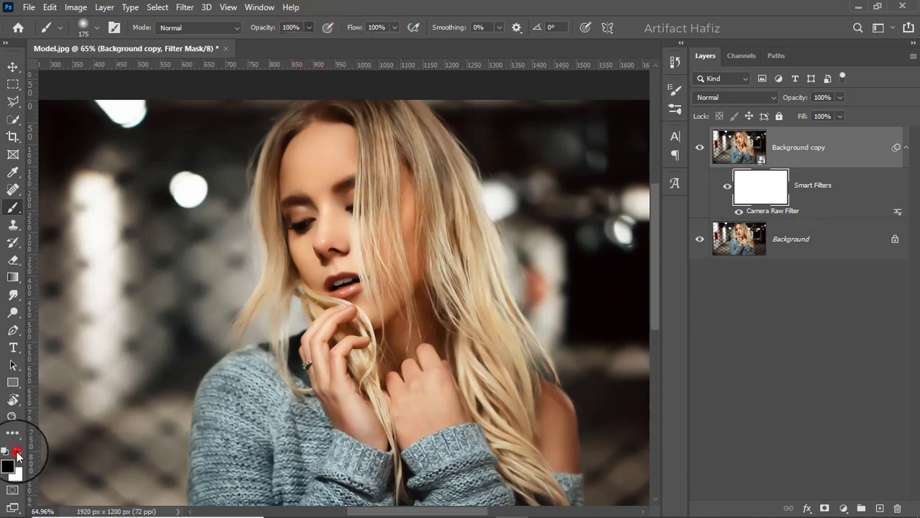
click(17, 452)
- Paint black on the Smart Filters mask over the model's face, hair, hands and sweater to hide the filter there
drag(302, 155, 302, 273)
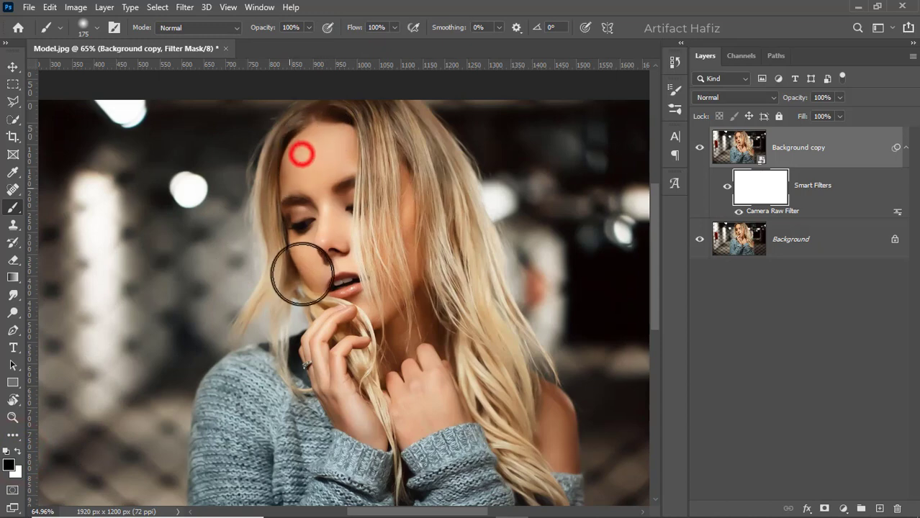
drag(313, 208, 341, 343)
drag(319, 182, 361, 305)
drag(352, 143, 379, 275)
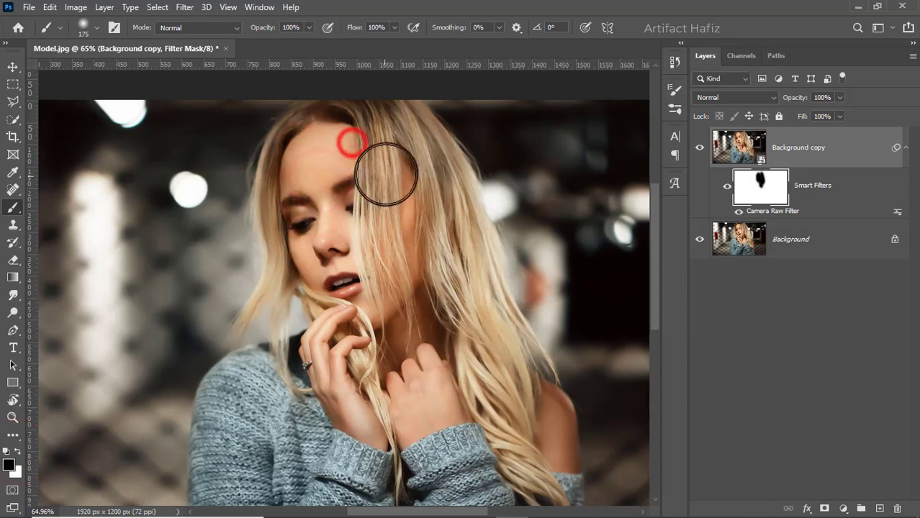
drag(393, 185, 408, 302)
drag(345, 296, 360, 381)
drag(326, 329, 367, 412)
drag(433, 418, 411, 384)
drag(405, 350, 383, 265)
drag(405, 285, 497, 343)
drag(342, 355, 331, 382)
drag(334, 448, 337, 457)
drag(407, 380, 459, 487)
drag(501, 367, 491, 406)
drag(364, 415, 359, 463)
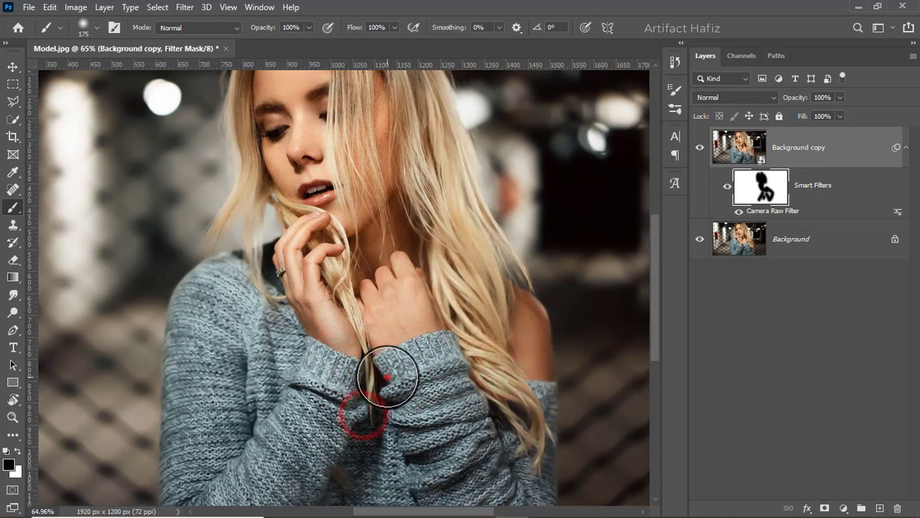
drag(387, 378, 382, 435)
drag(426, 393, 462, 449)
drag(362, 231, 388, 286)
drag(345, 169, 346, 280)
drag(372, 154, 412, 252)
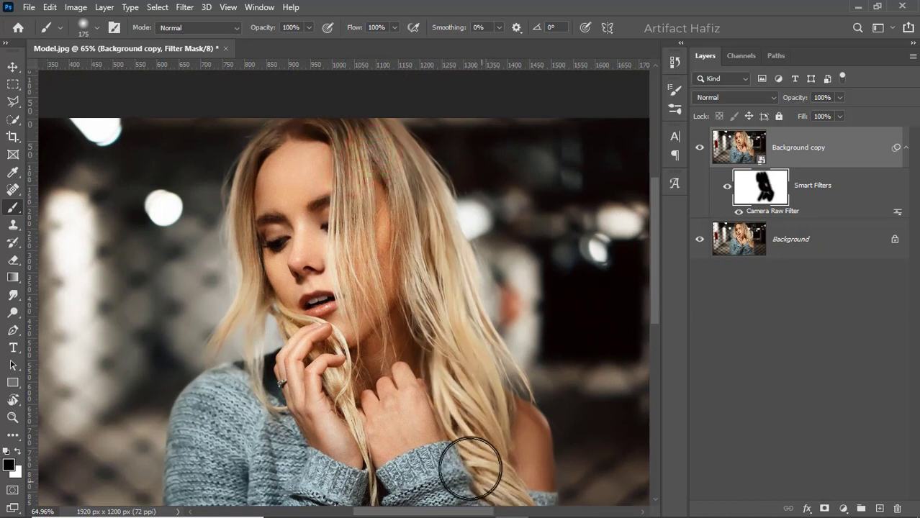
mouse_move(261, 197)
mouse_down()
mouse_move(266, 291)
mouse_move(304, 385)
mouse_up()
mouse_move(212, 446)
mouse_down()
mouse_move(277, 461)
mouse_move(290, 301)
mouse_up()
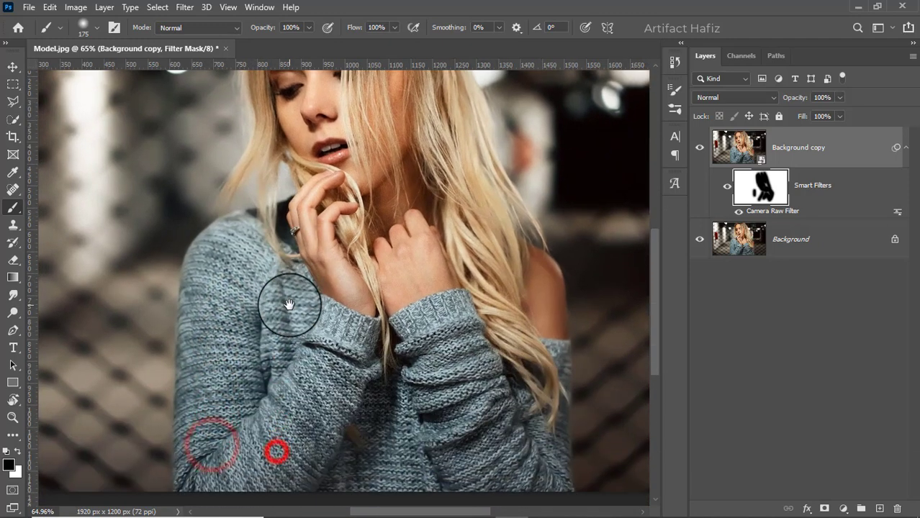
drag(231, 337, 234, 468)
drag(223, 474, 336, 427)
click(462, 448)
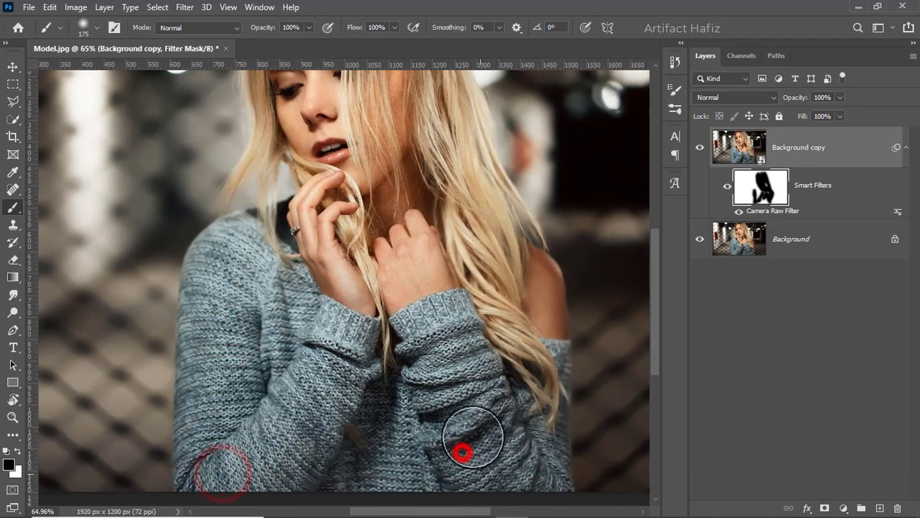
- Zoom out and toggle the Background copy layer off and on to compare the masked result
scroll(427, 349, down, 5)
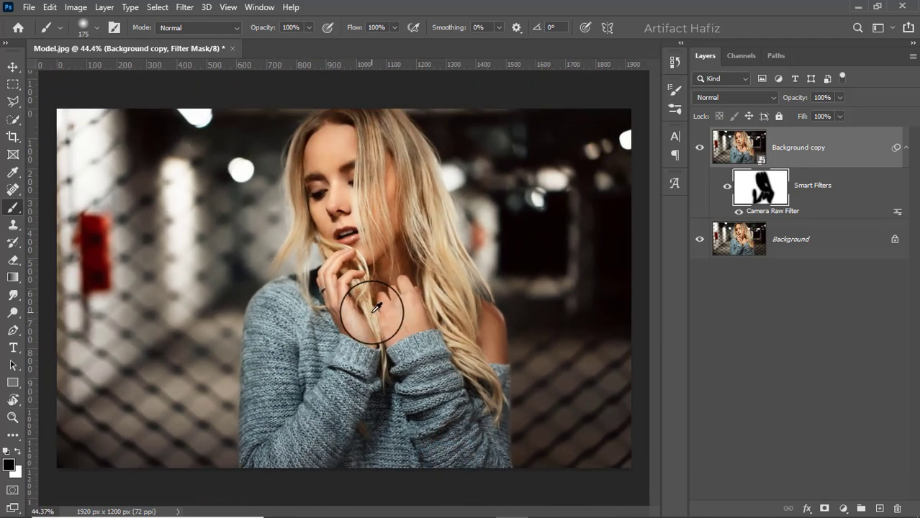
click(699, 148)
click(699, 148)
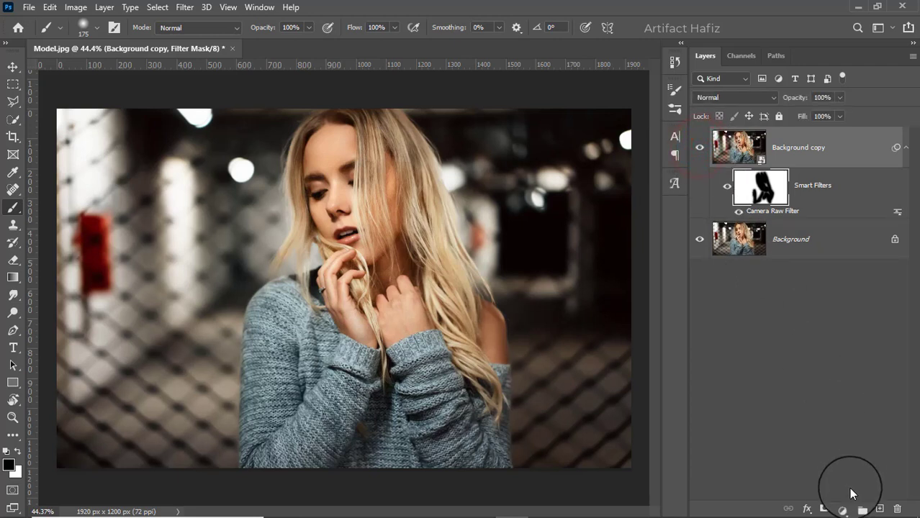
- Add a Selective Color adjustment layer and set Reds to Cyan -12, Magenta +4, Yellow +27, Black -21
click(843, 509)
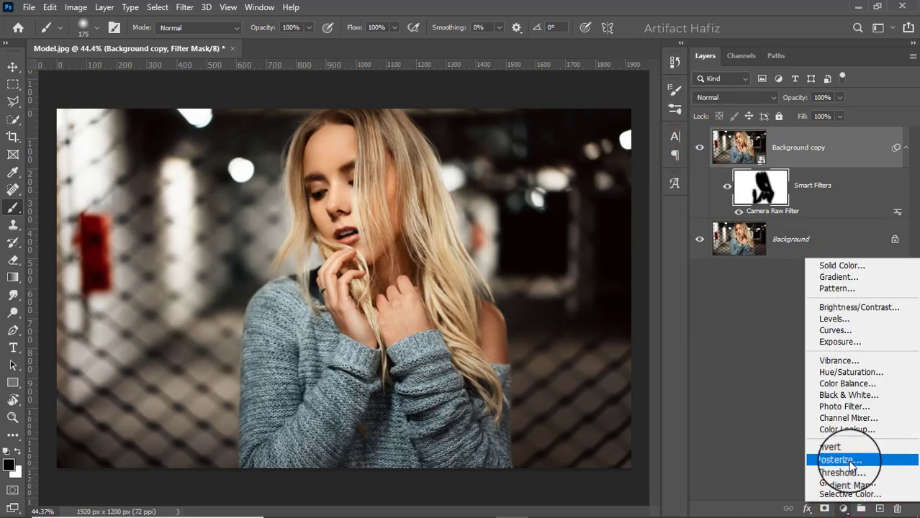
click(850, 494)
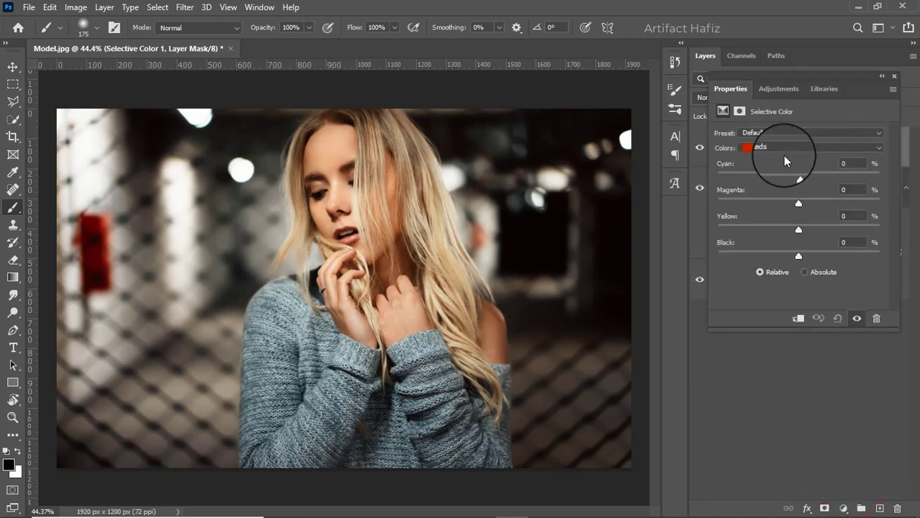
drag(800, 179, 781, 255)
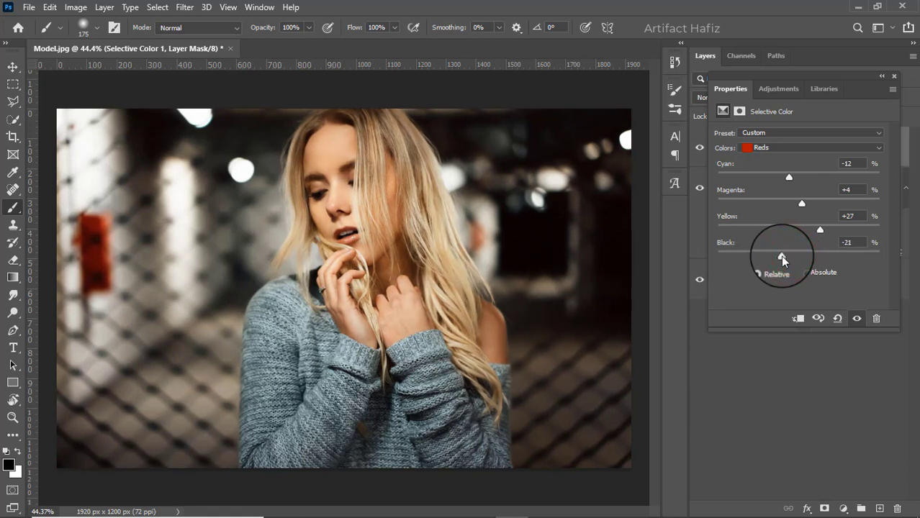
- Switch to Yellows and set Cyan -20, Magenta -8, Yellow +19, Black -4, then close the properties
click(779, 148)
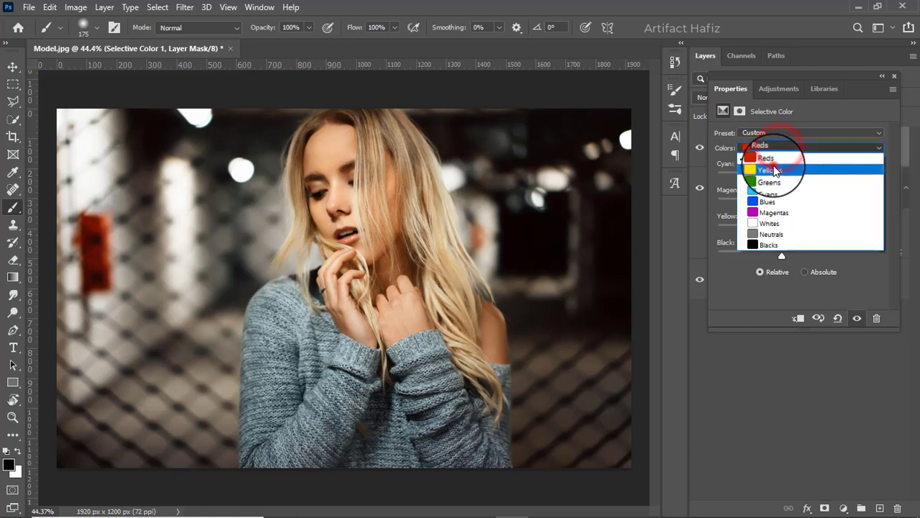
click(769, 171)
drag(799, 174, 795, 259)
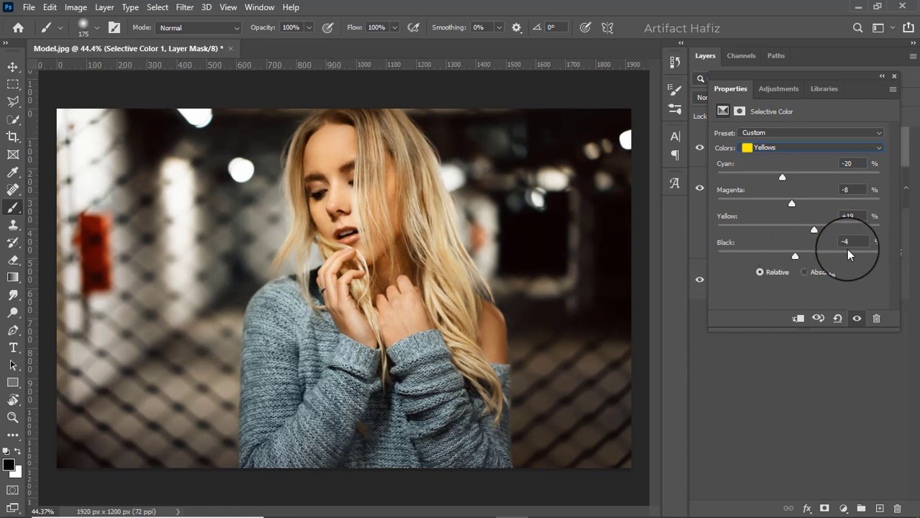
click(893, 77)
- Toggle the Selective Color 1 layer's visibility to compare before and after
click(700, 148)
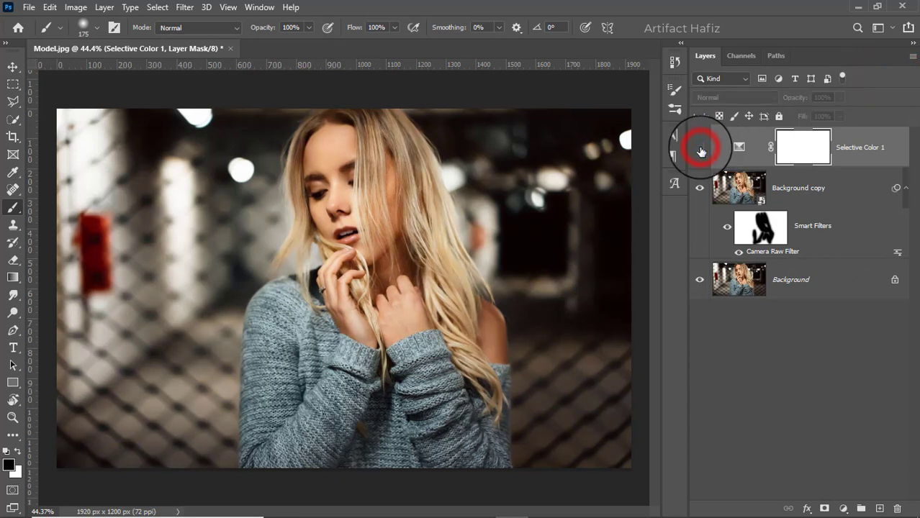
click(700, 148)
click(700, 149)
click(700, 149)
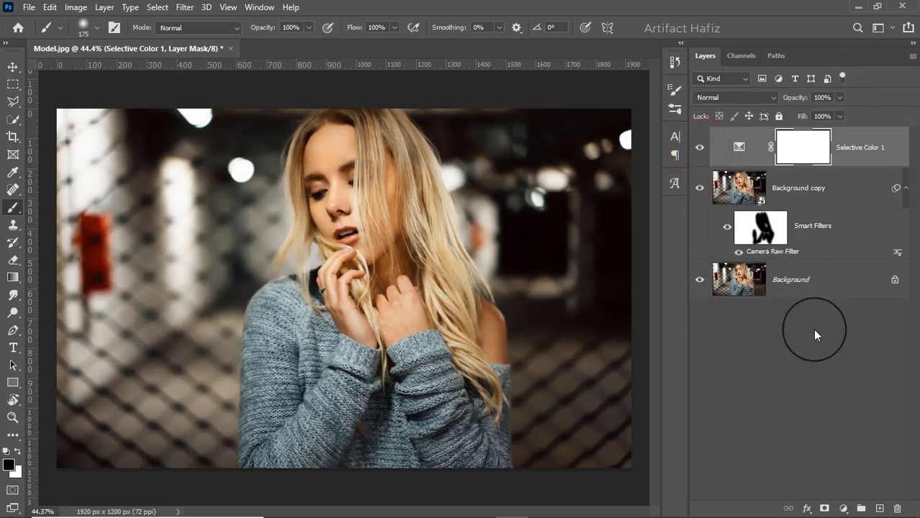
- Add a Color Lookup adjustment layer using the Fuji F125 Kodak 2395 (by Adobe).cube 3DLUT file
click(841, 508)
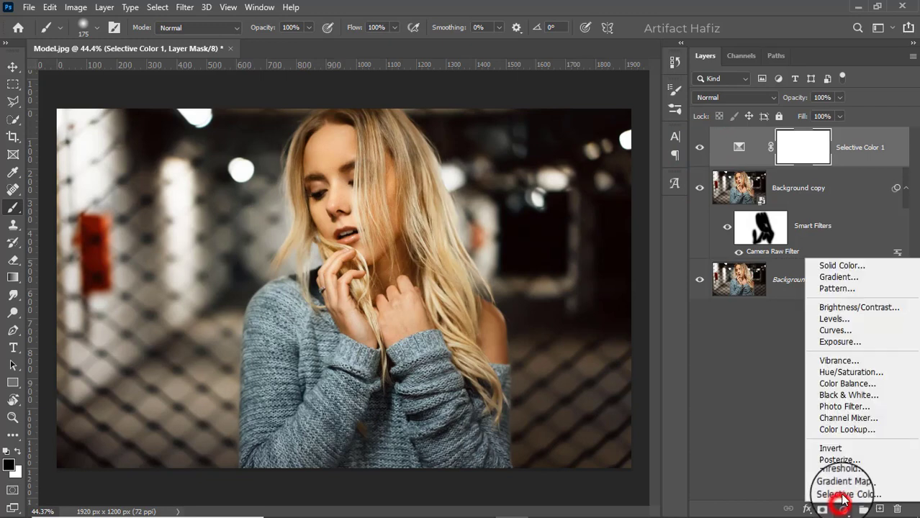
click(848, 430)
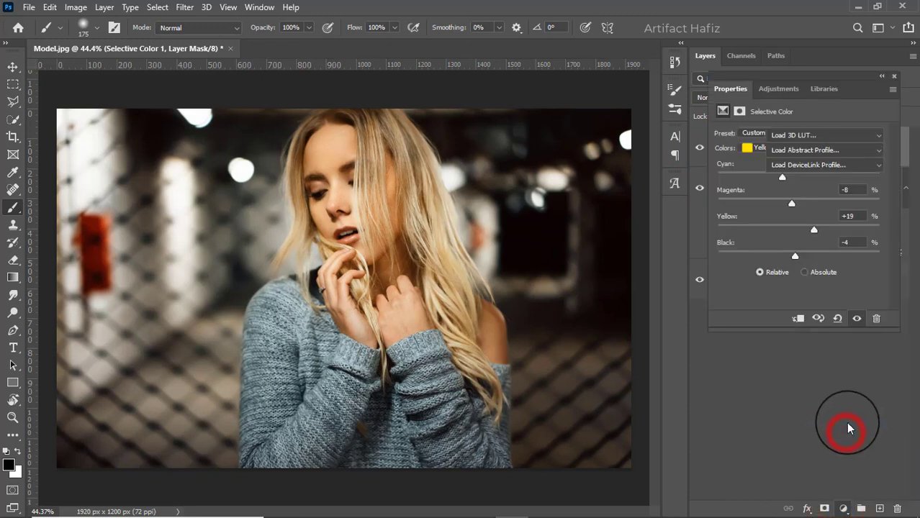
click(802, 135)
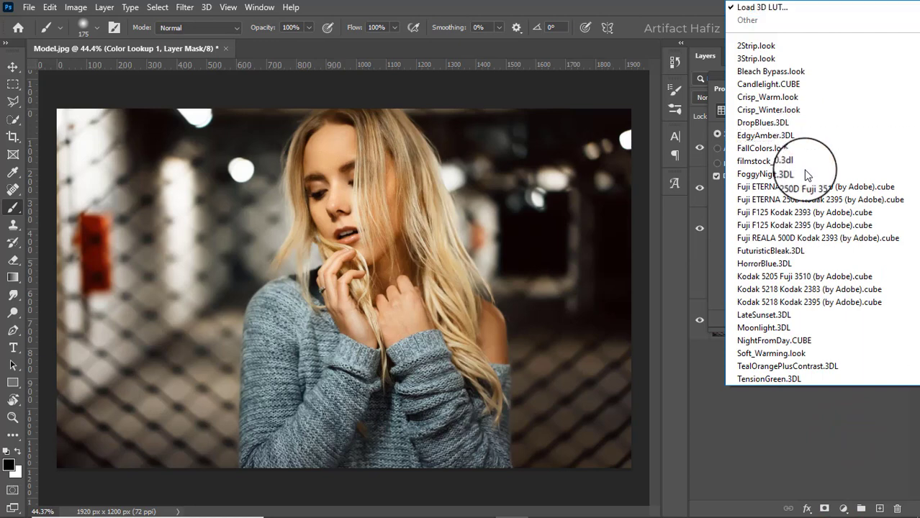
click(810, 224)
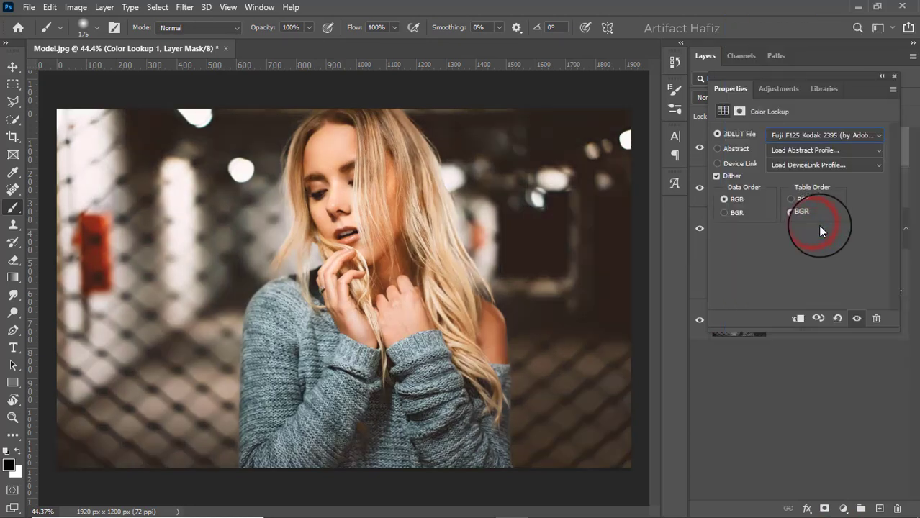
click(893, 77)
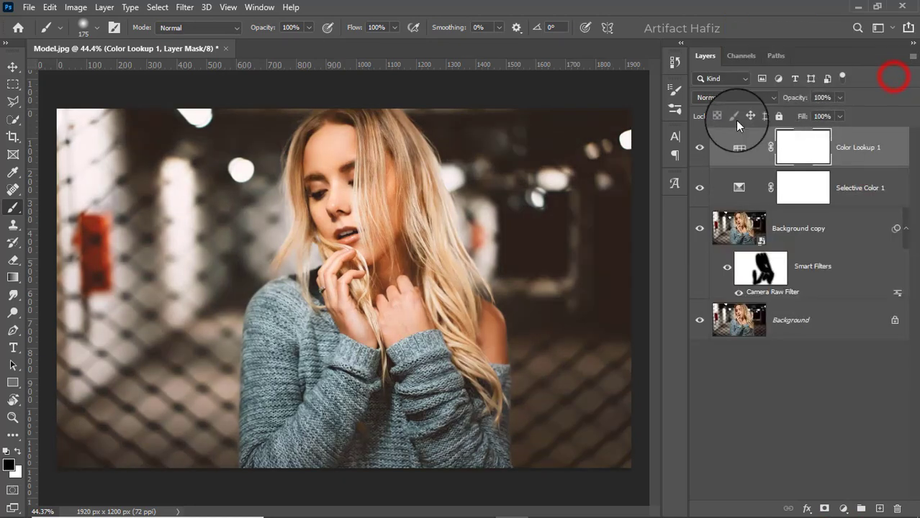
- Compare the Color Lookup 1 layer on and off, and lower its opacity to 57%
click(699, 147)
click(700, 147)
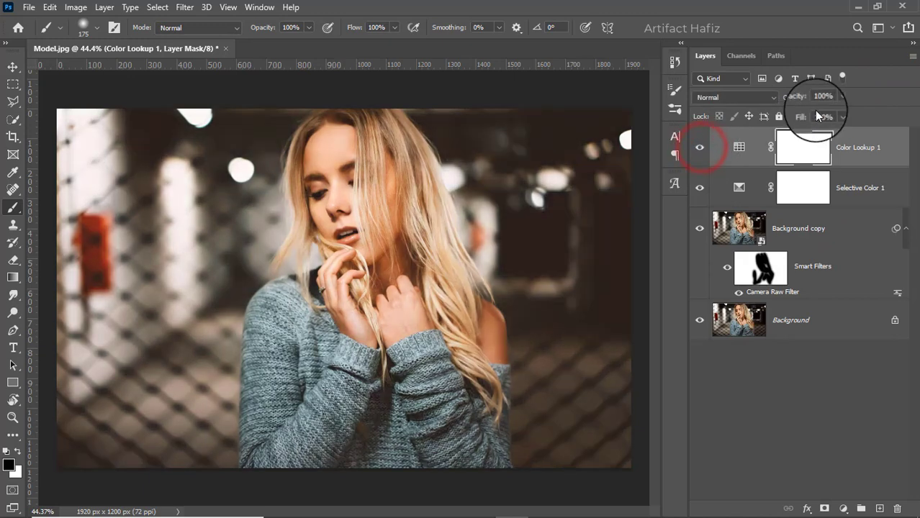
click(837, 98)
drag(841, 117, 814, 113)
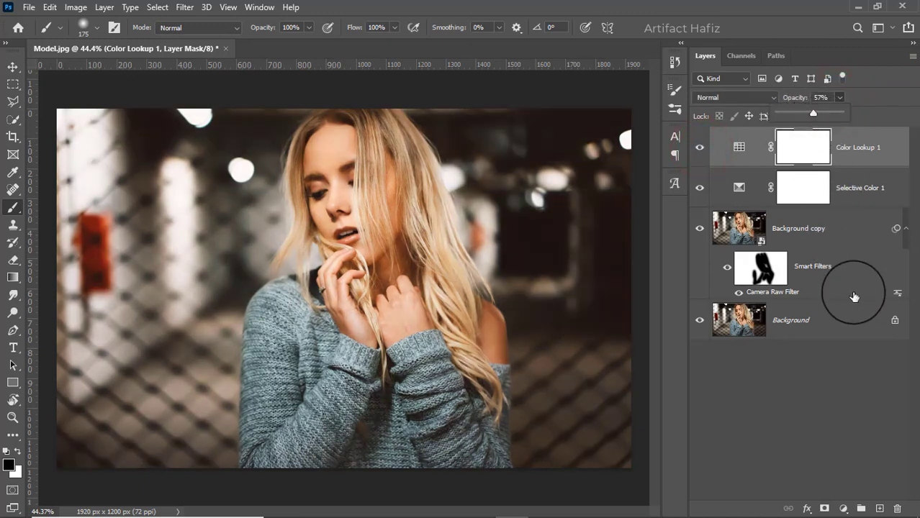
- Add a Photo Filter adjustment layer with Warming Filter (85) at 10% density
click(843, 509)
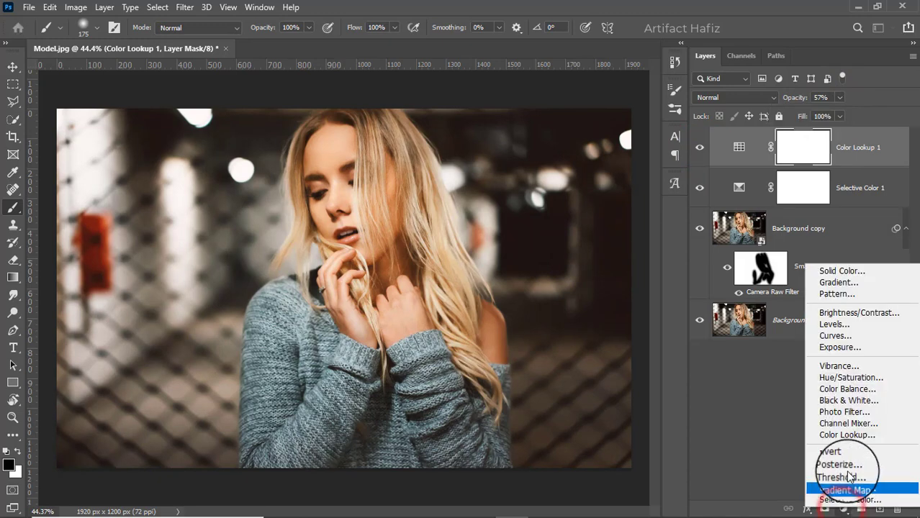
click(843, 413)
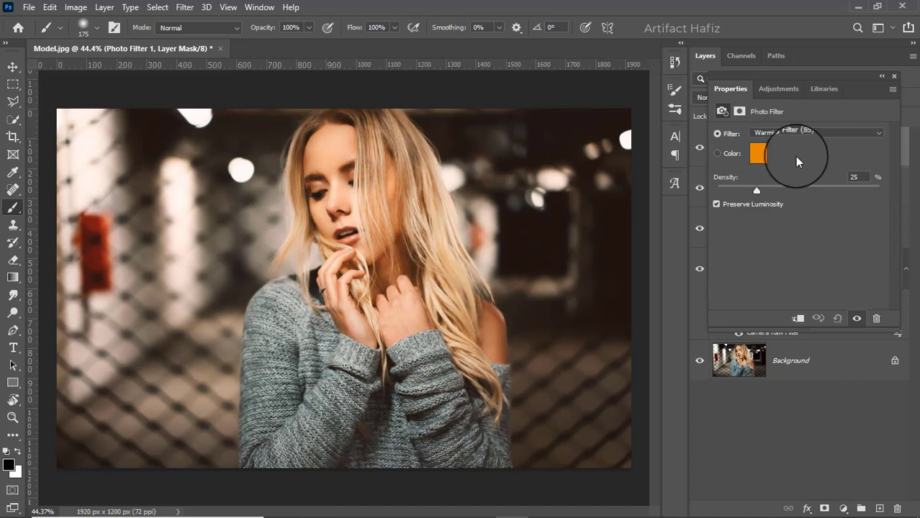
drag(758, 191, 731, 191)
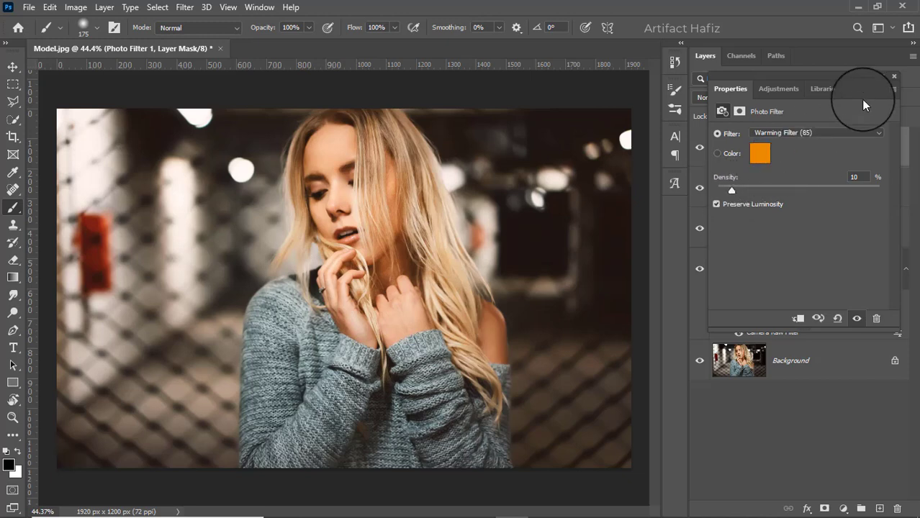
click(895, 77)
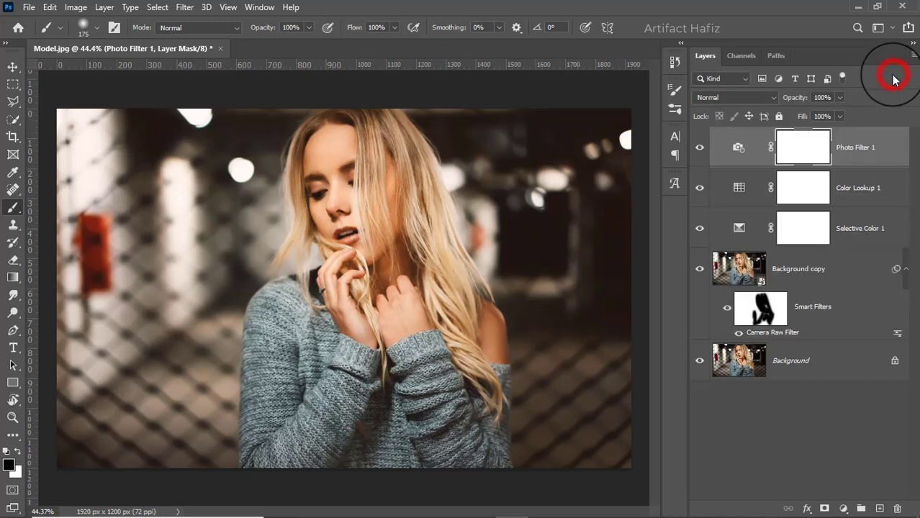
- Add a Curves adjustment layer and place anchor points in the shadows and highlights of the RGB curve
click(843, 508)
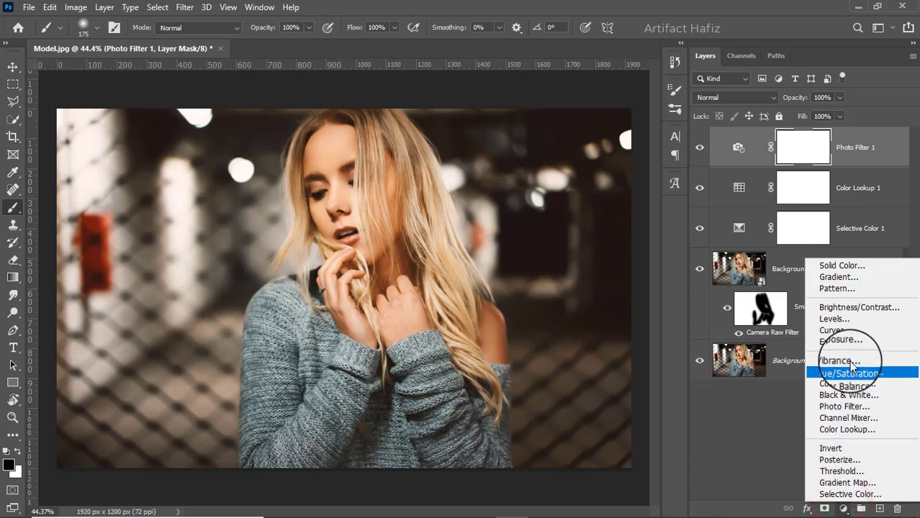
click(848, 337)
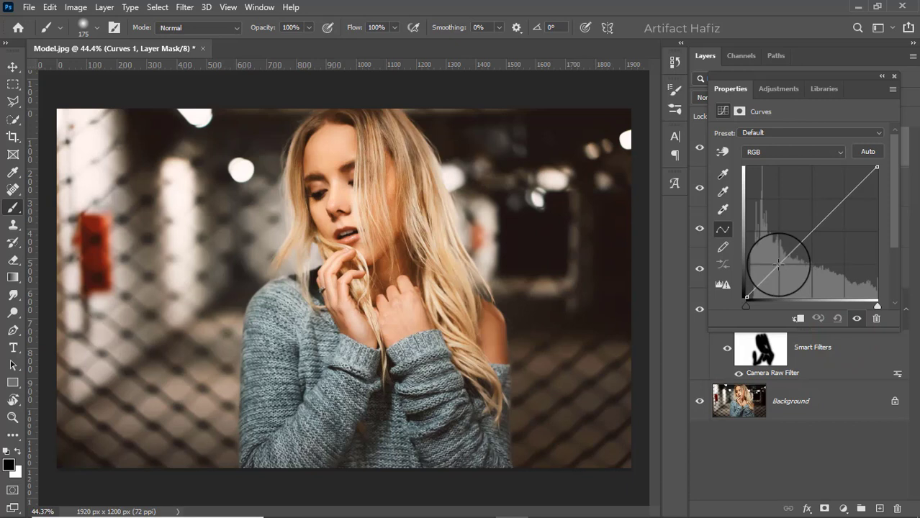
click(778, 265)
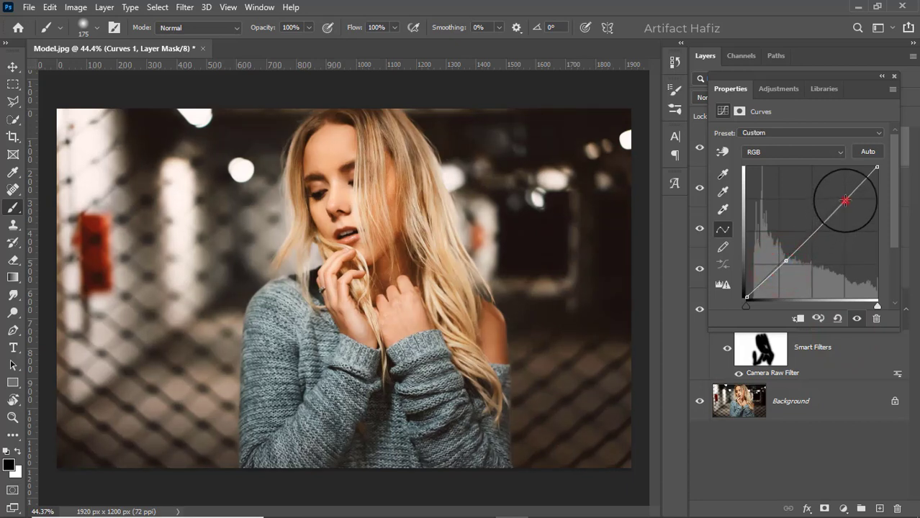
click(845, 201)
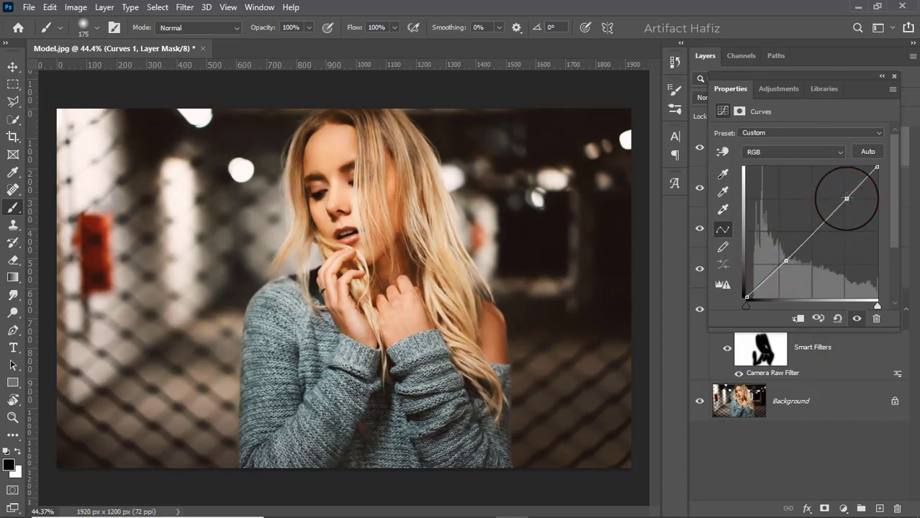
drag(847, 199, 846, 197)
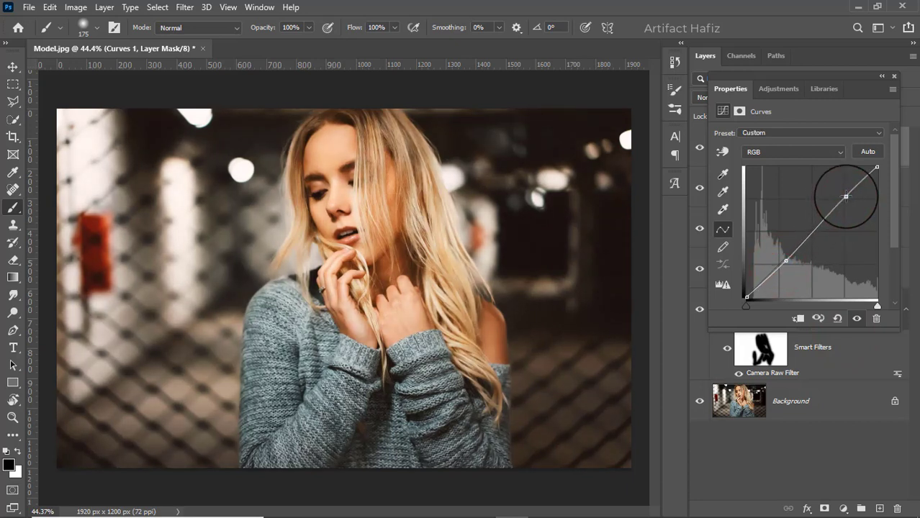
click(779, 263)
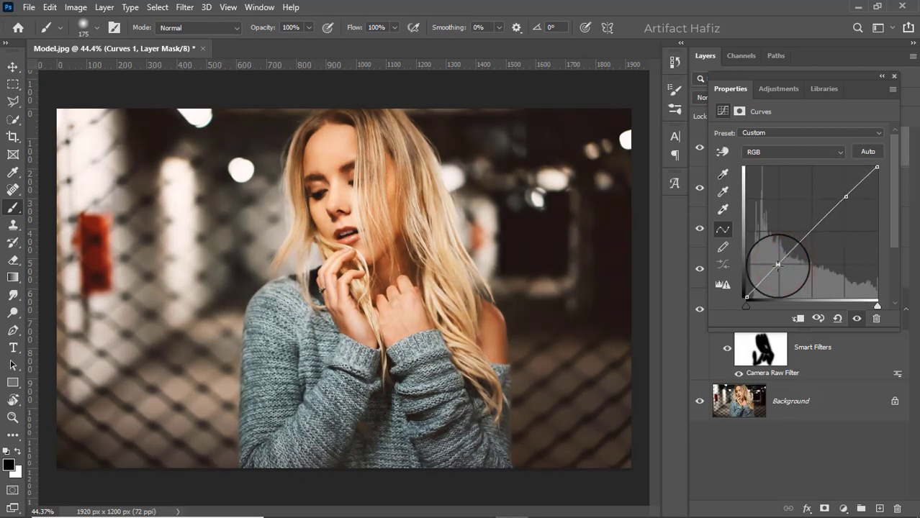
click(896, 76)
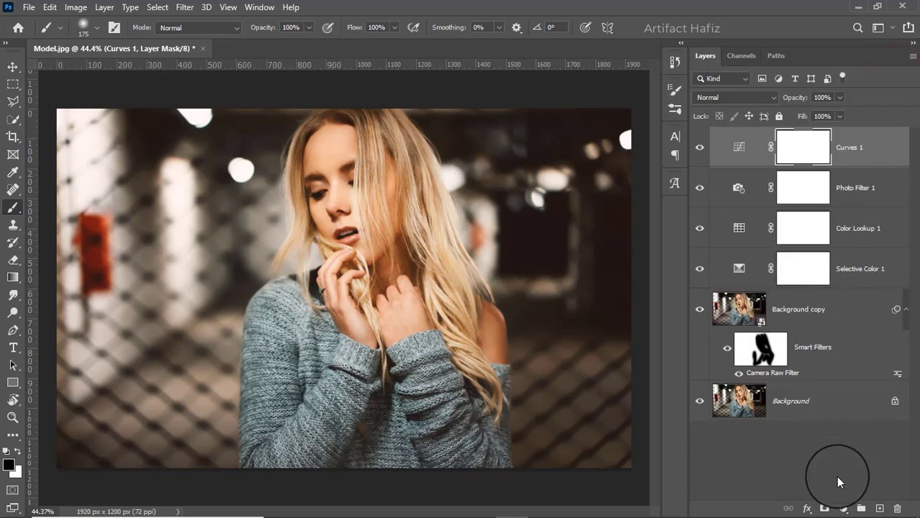
- Add a Levels adjustment layer with the black input level set to 6
click(841, 507)
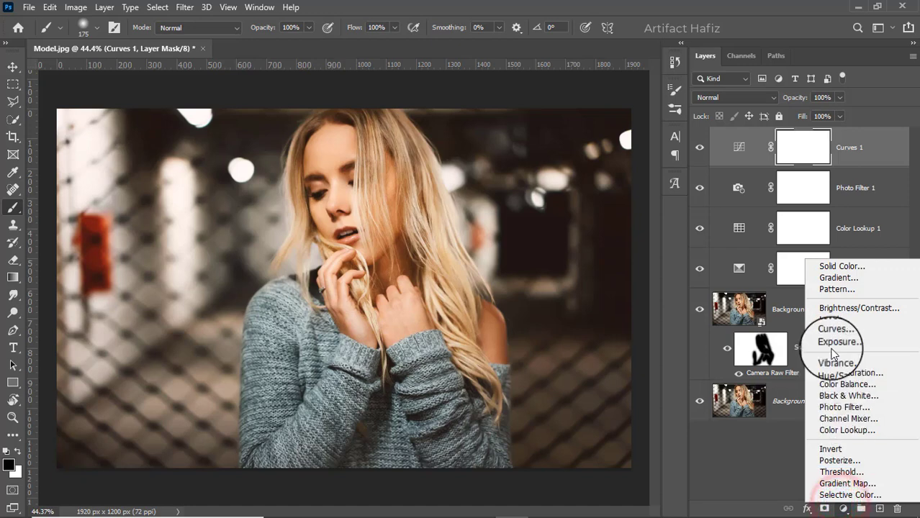
click(833, 322)
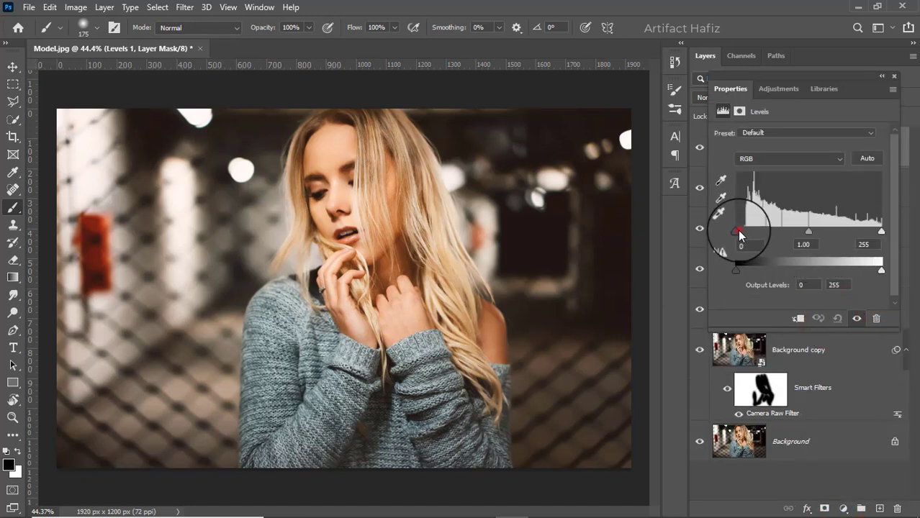
drag(739, 233, 741, 234)
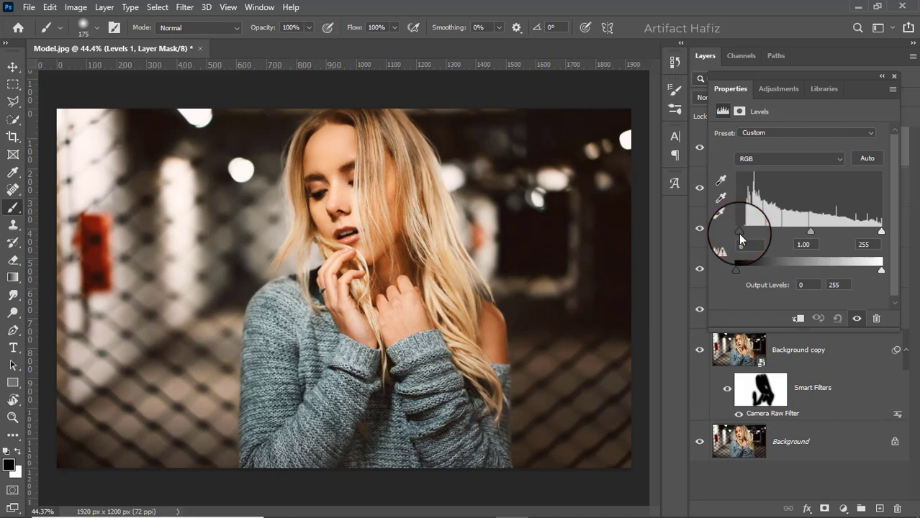
click(894, 77)
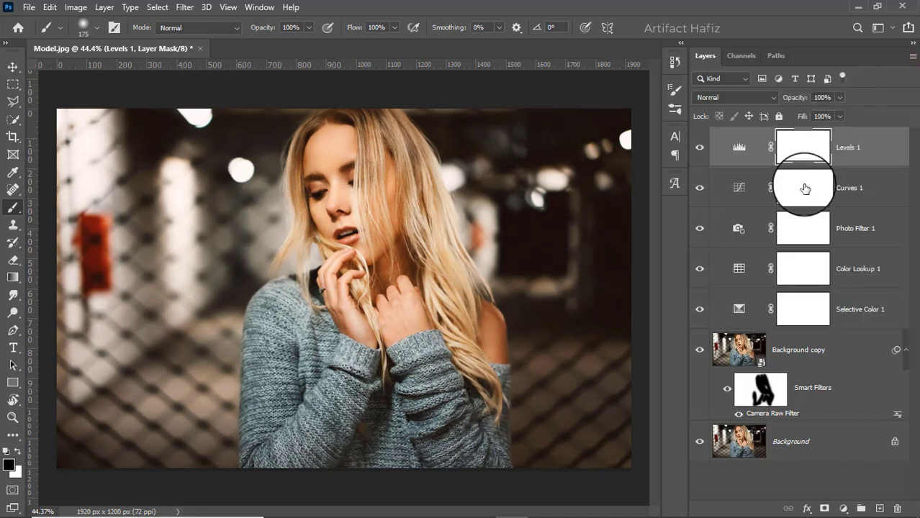
- Stamp all visible layers into a new merged layer and convert it for smart filters
key(ctrl+alt+shift+e)
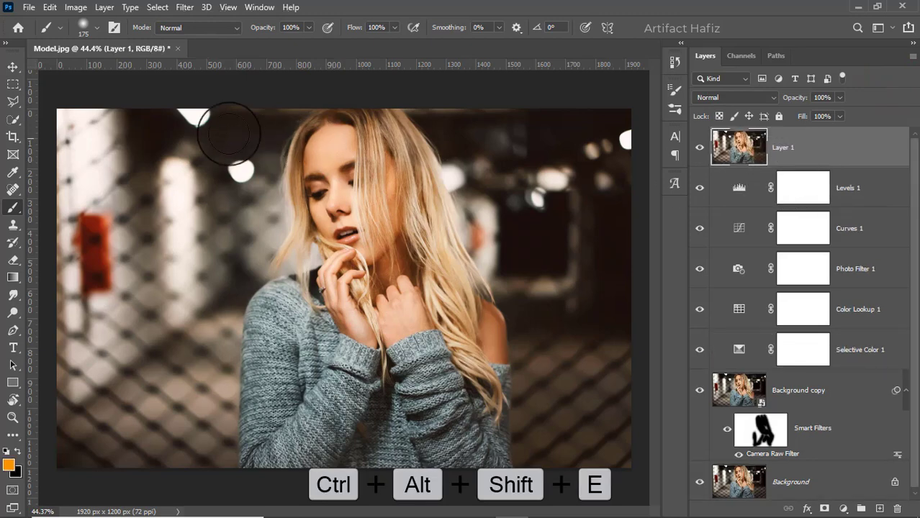
click(184, 7)
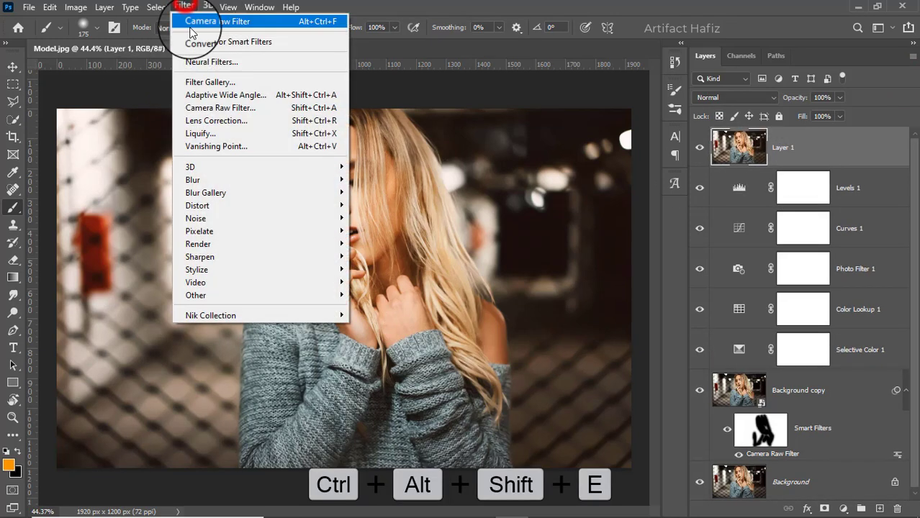
click(193, 35)
- Open Camera Raw Filter on the merged layer and set Exposure -0.45, Contrast +6, Highlights -14, Shadows +13, Whites +10, Blacks +15
click(184, 7)
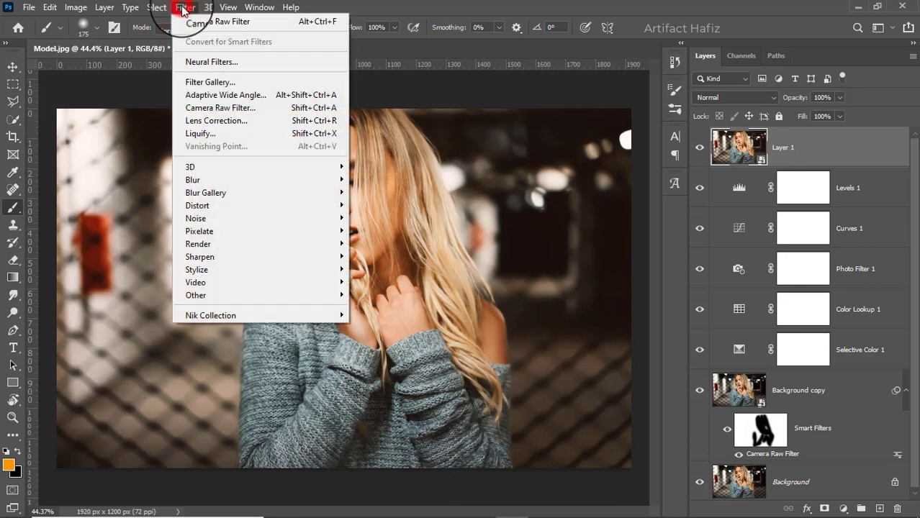
click(214, 108)
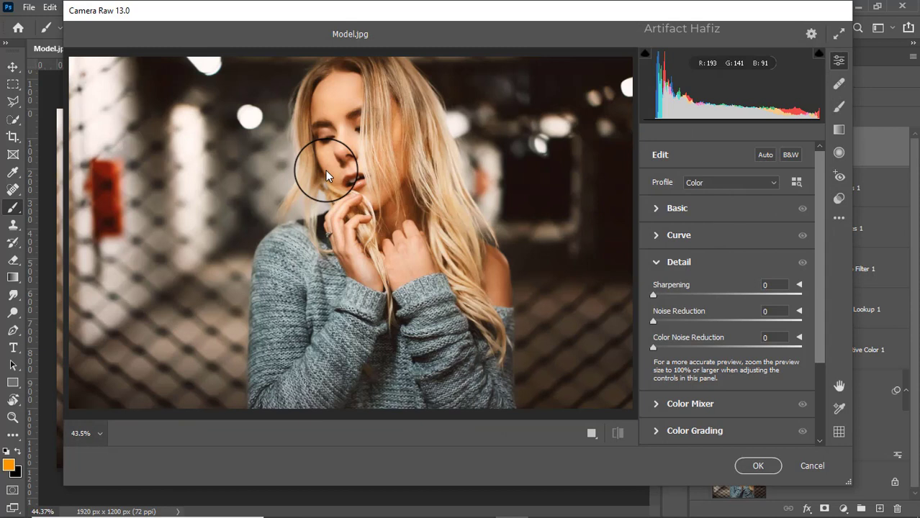
click(658, 208)
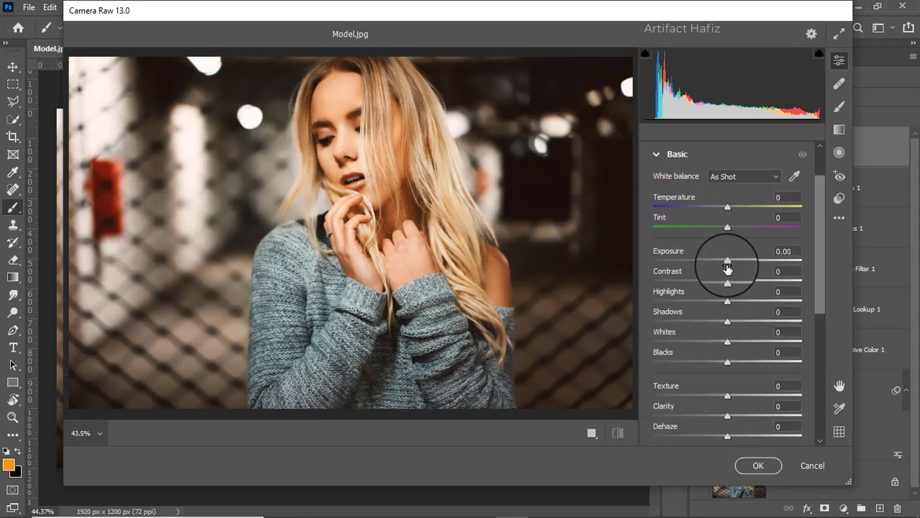
mouse_move(728, 267)
mouse_down()
mouse_move(730, 257)
mouse_move(720, 263)
mouse_up()
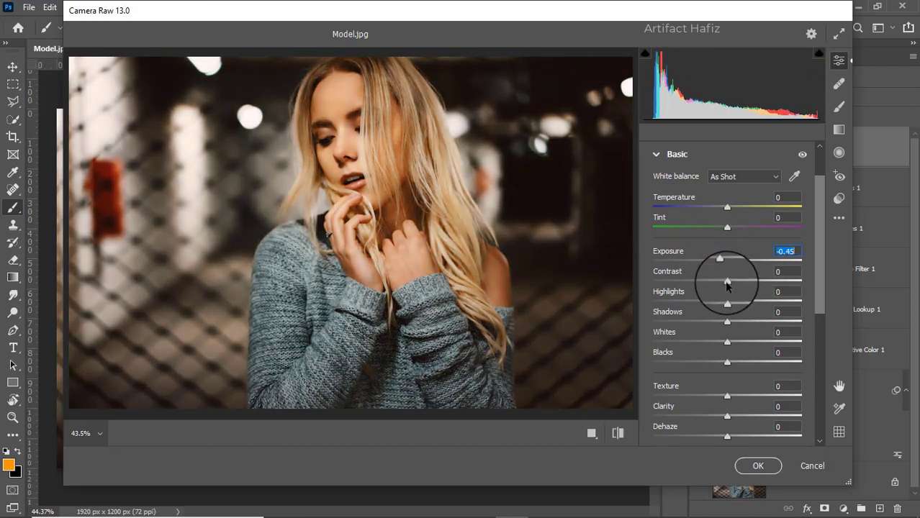
drag(728, 286, 738, 363)
scroll(746, 308, down, 3)
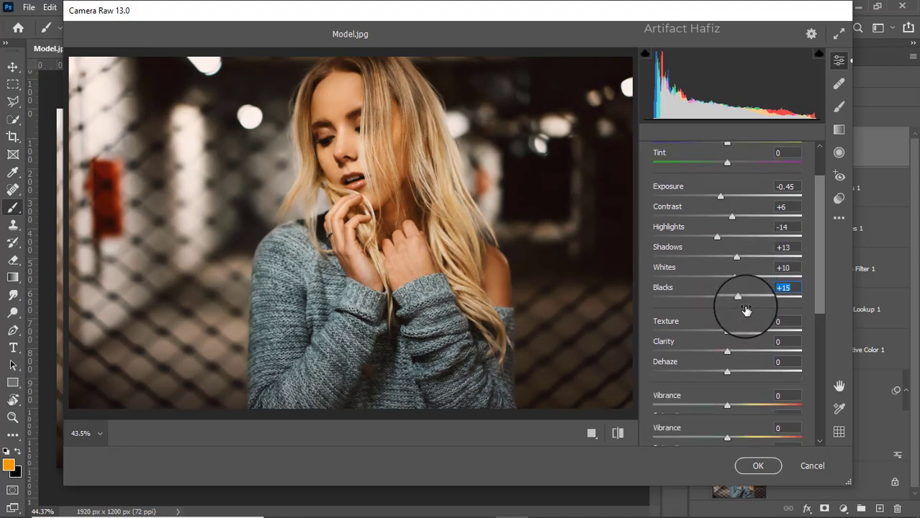
- Set Texture to -3, Clarity to +22 and Dehaze to +5 in the Basic panel
drag(726, 299, 734, 343)
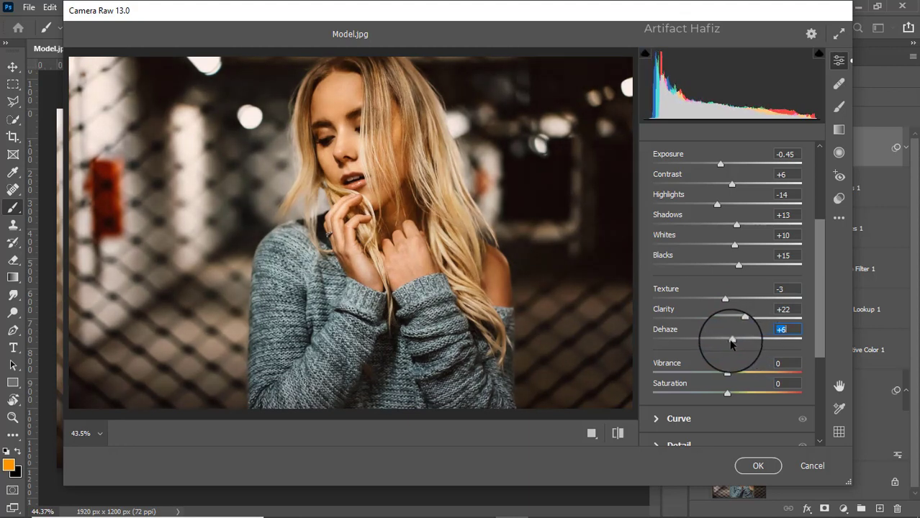
scroll(738, 329, down, 3)
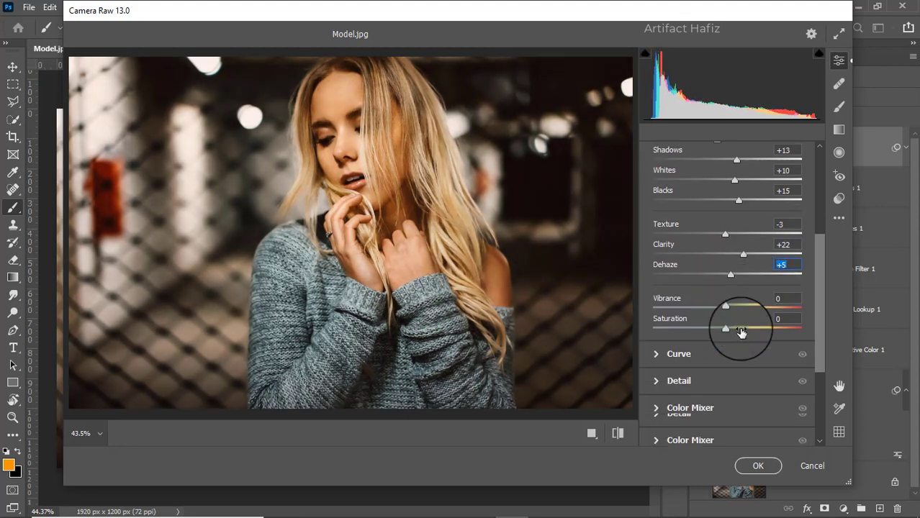
scroll(731, 328, down, 1)
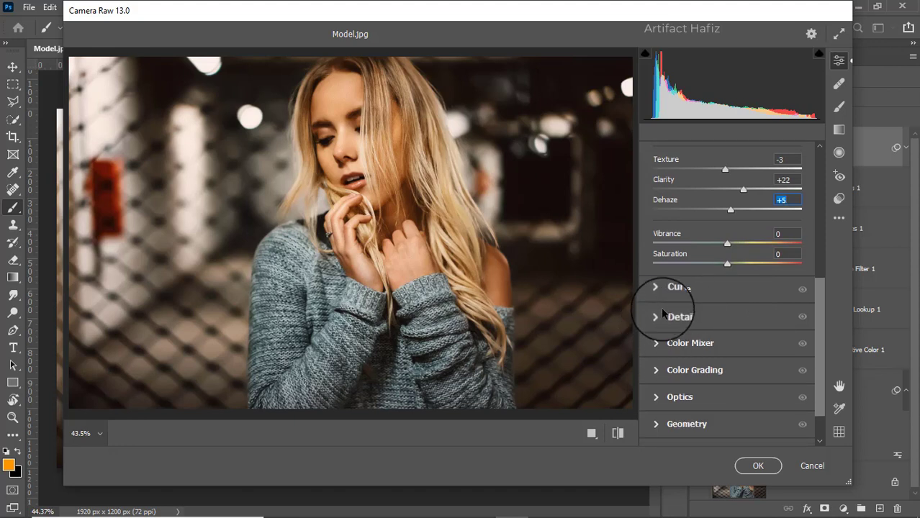
- In Color Mixer saturation, set Reds +3, Yellows +28, Greens +15, Aquas +20, Blues +25, Purples +9, Magentas +16
click(657, 343)
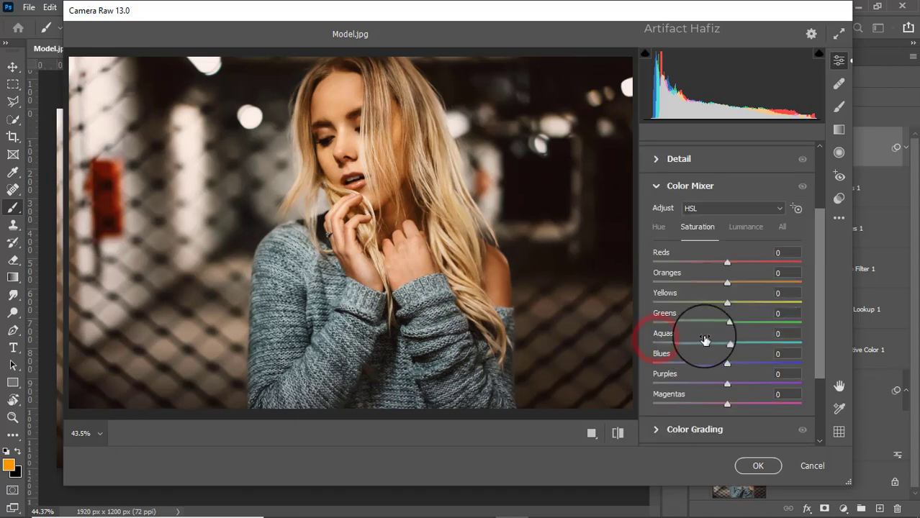
click(690, 227)
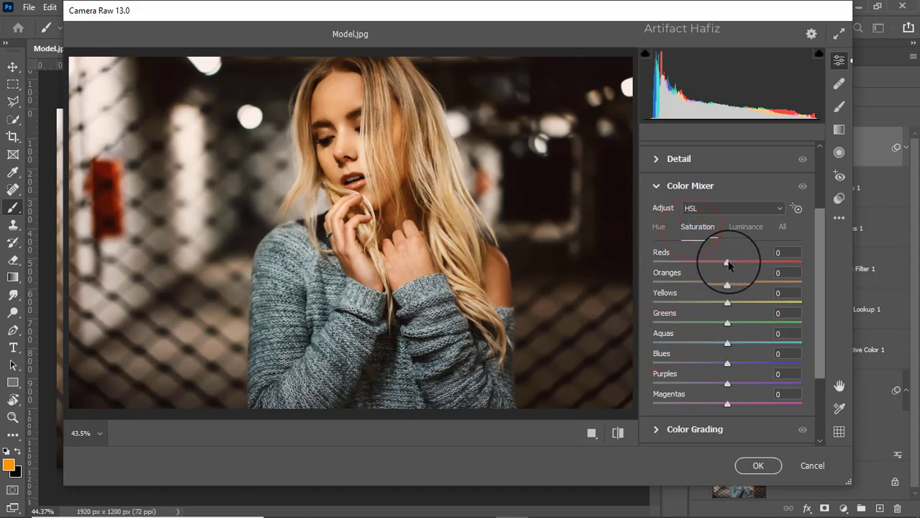
mouse_move(727, 263)
mouse_down()
mouse_move(774, 265)
mouse_move(703, 264)
mouse_move(785, 259)
mouse_move(666, 272)
mouse_move(782, 264)
mouse_move(666, 284)
mouse_move(754, 269)
mouse_move(733, 278)
mouse_move(729, 268)
mouse_up()
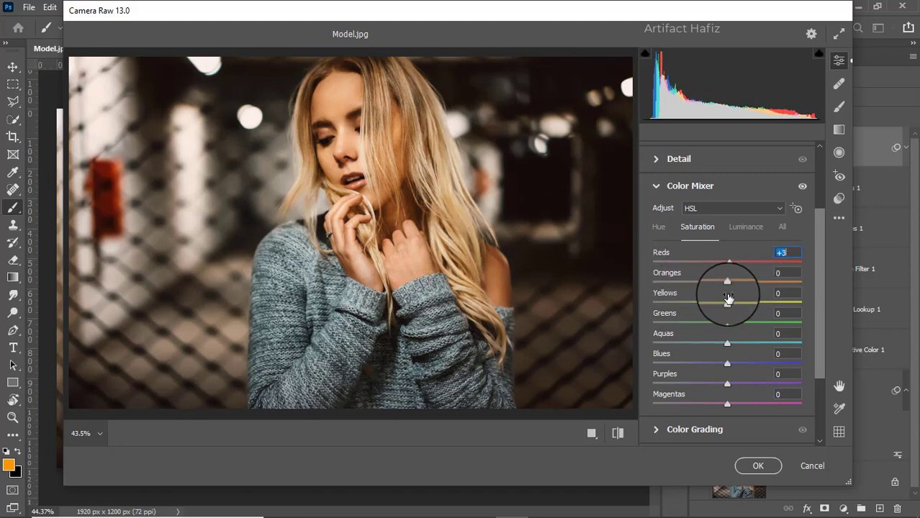
drag(726, 302, 759, 319)
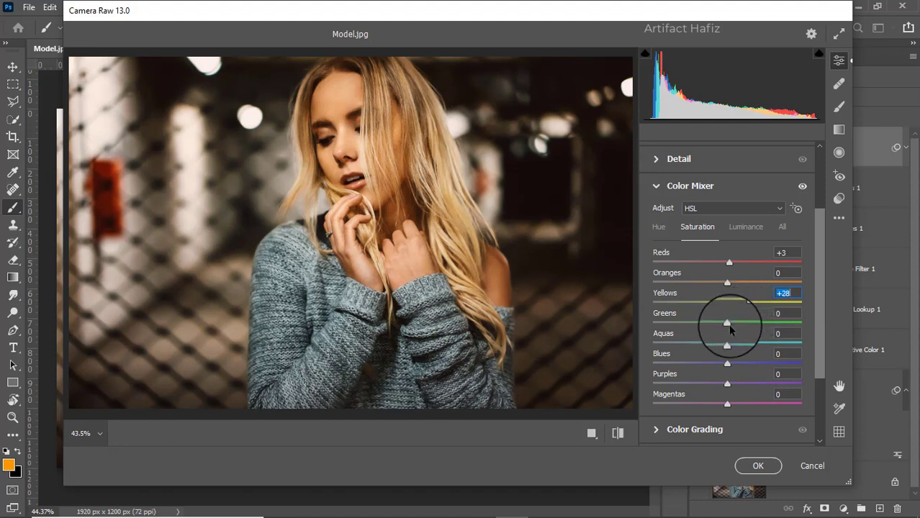
drag(727, 326, 734, 382)
mouse_move(728, 404)
mouse_down()
mouse_move(737, 407)
mouse_move(739, 394)
mouse_up()
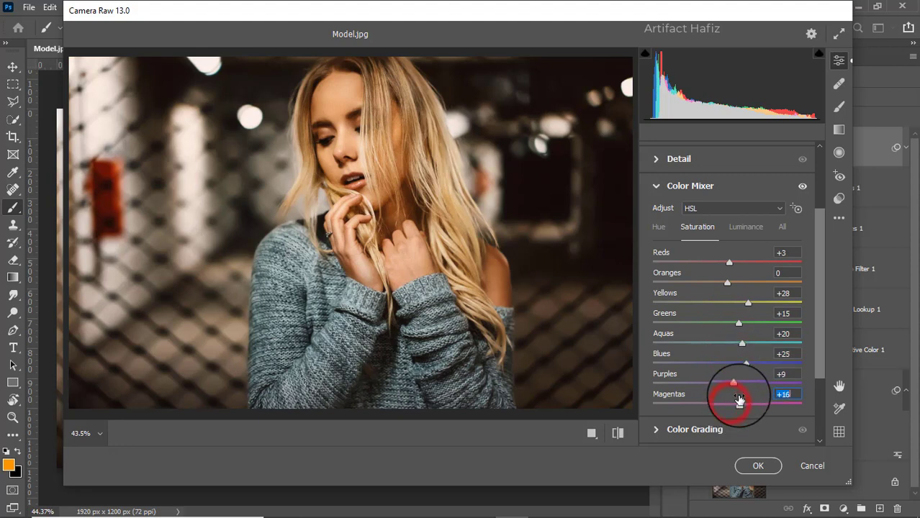
- In Color Mixer luminance, set Reds -9, Oranges +2, Yellows +7 and Greens -12
click(747, 232)
drag(727, 281, 731, 288)
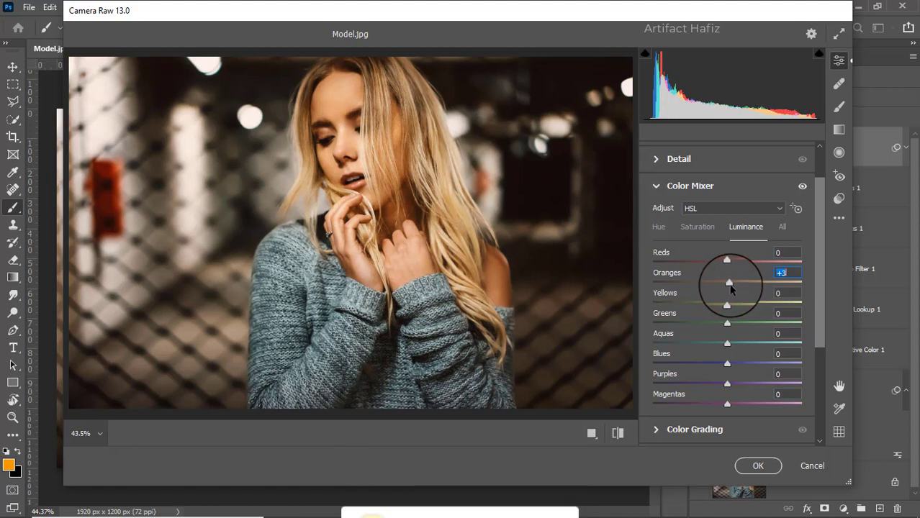
mouse_move(729, 288)
mouse_down()
mouse_move(720, 262)
mouse_move(710, 262)
mouse_move(718, 275)
mouse_up()
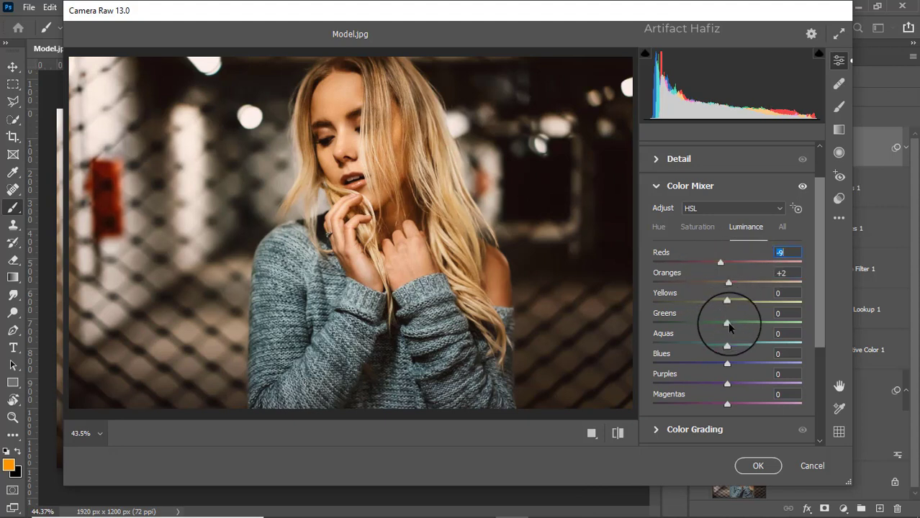
drag(729, 325, 735, 306)
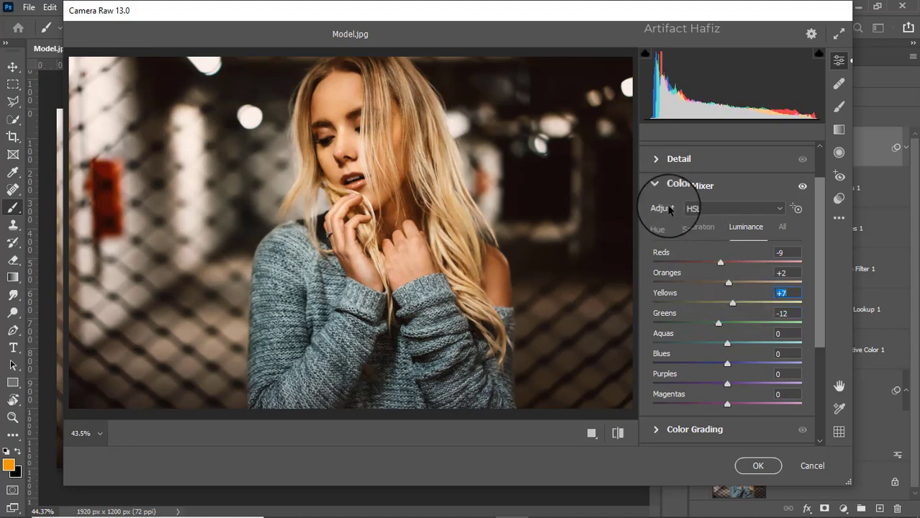
- In Color Grading, tint the highlights to hue 45 with saturation 15
scroll(720, 252, down, 3)
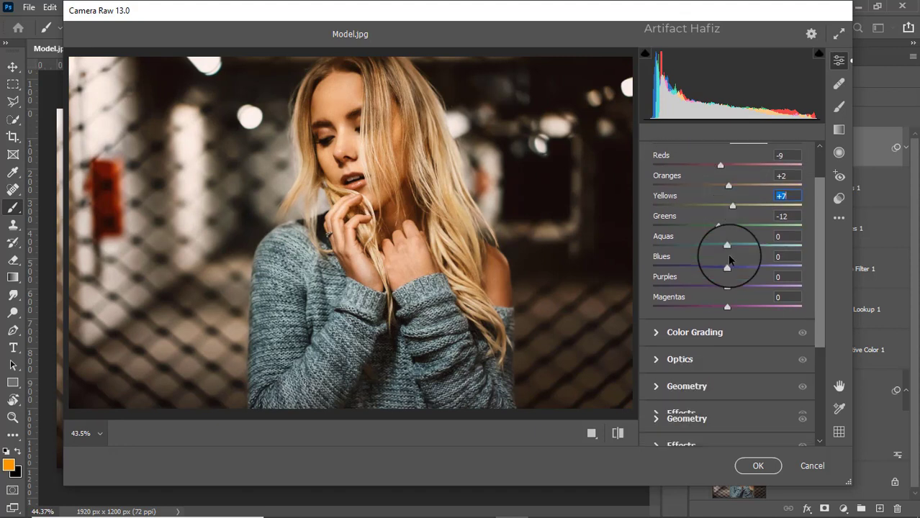
click(656, 325)
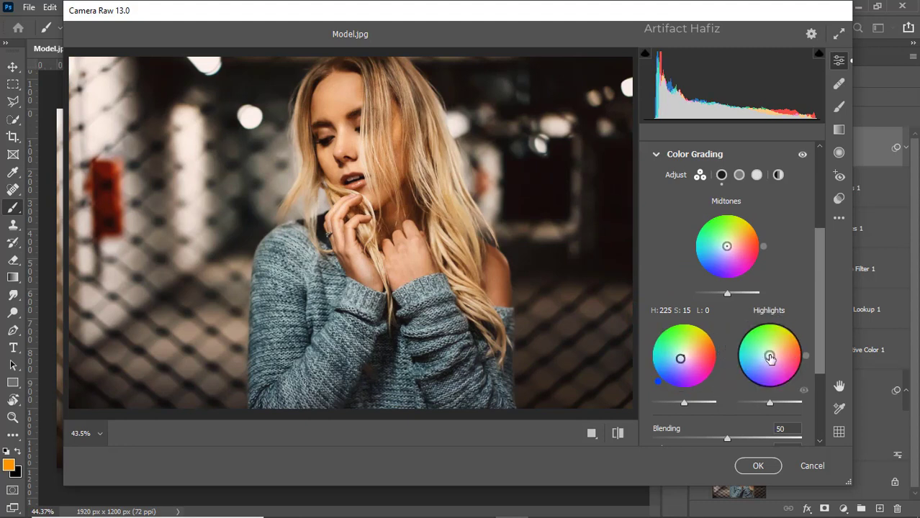
drag(770, 358, 773, 352)
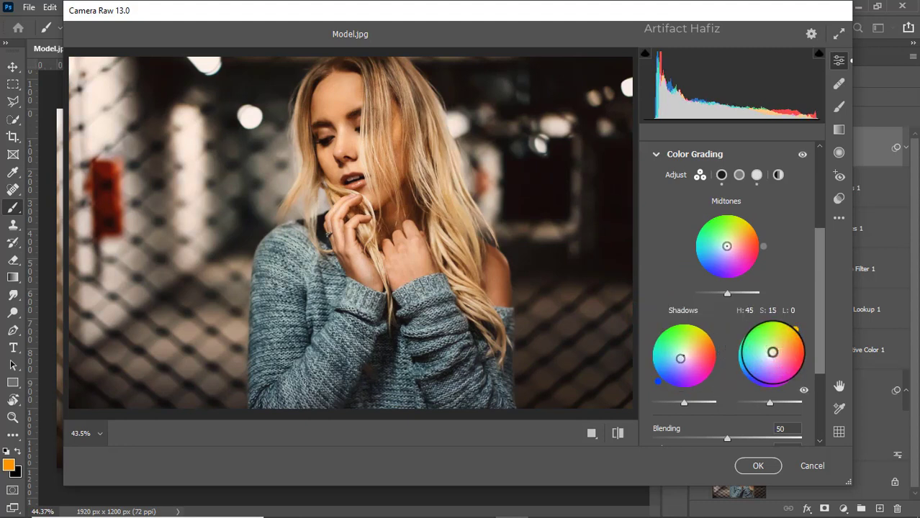
- In Calibration, set the Red Primary hue to +19 and saturation to -12
scroll(773, 352, down, 5)
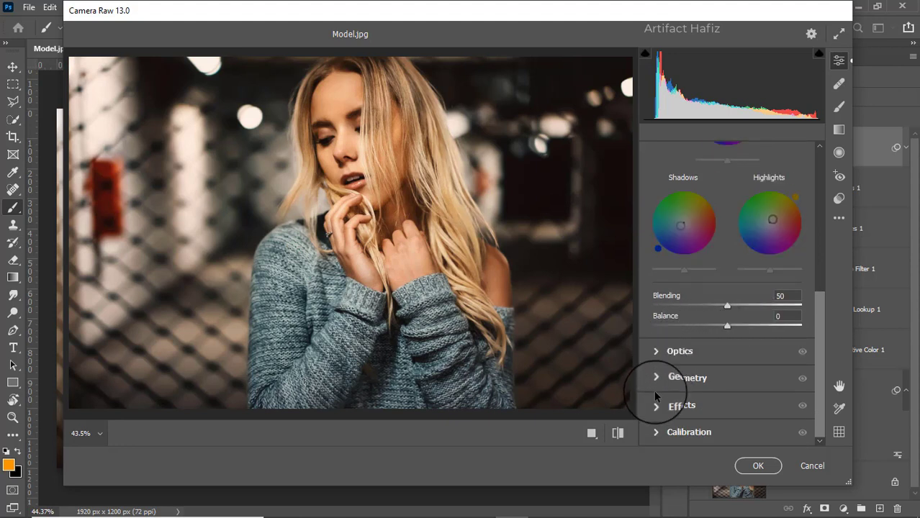
click(654, 430)
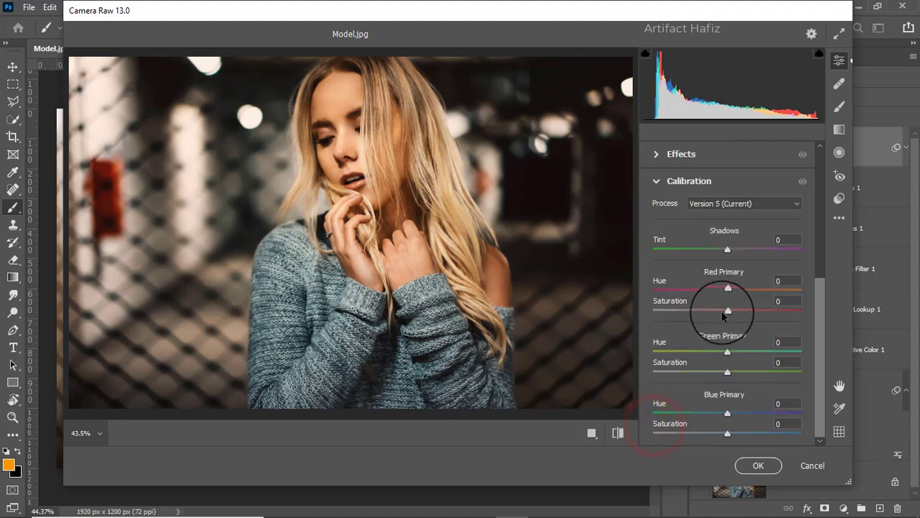
drag(727, 310, 742, 290)
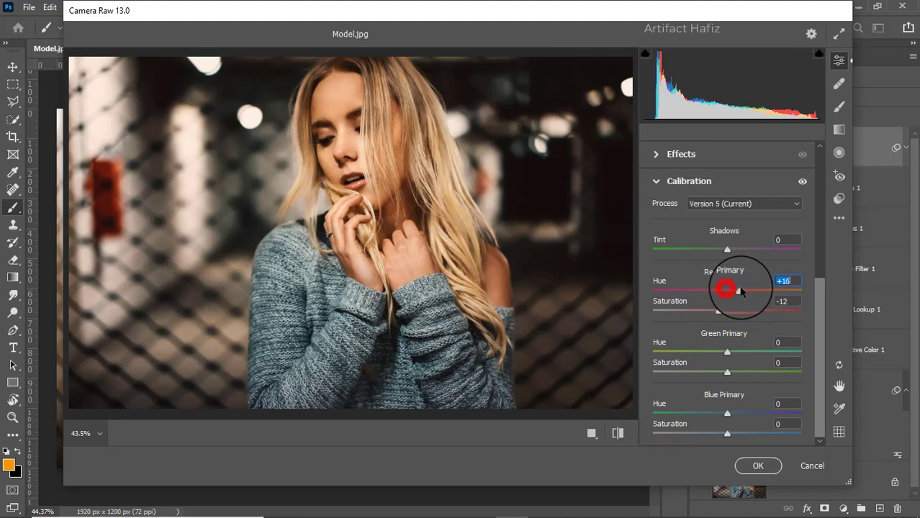
- In Calibration, set the Green Primary saturation to +9 and the Blue Primary saturation to +20
drag(732, 376, 735, 372)
drag(727, 433, 742, 435)
click(734, 372)
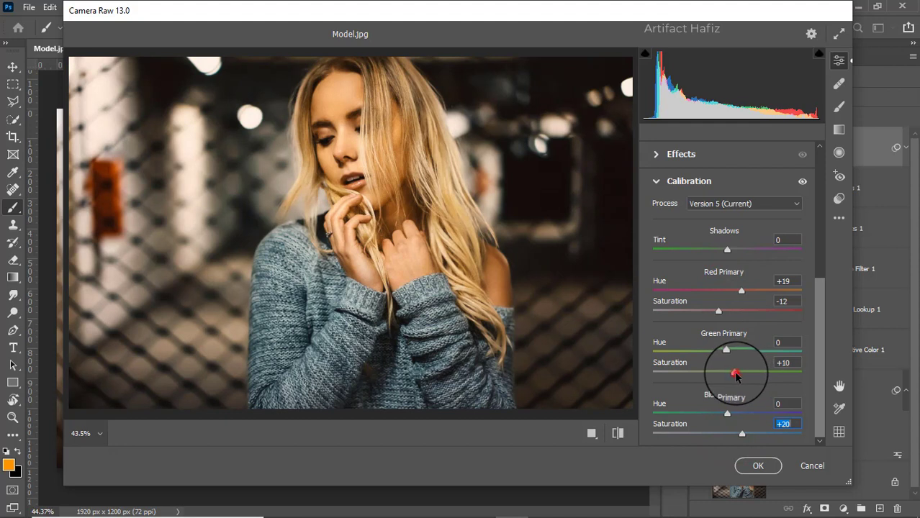
- Set the Red Primary hue to -5 and apply the Camera Raw filter
drag(743, 291, 728, 291)
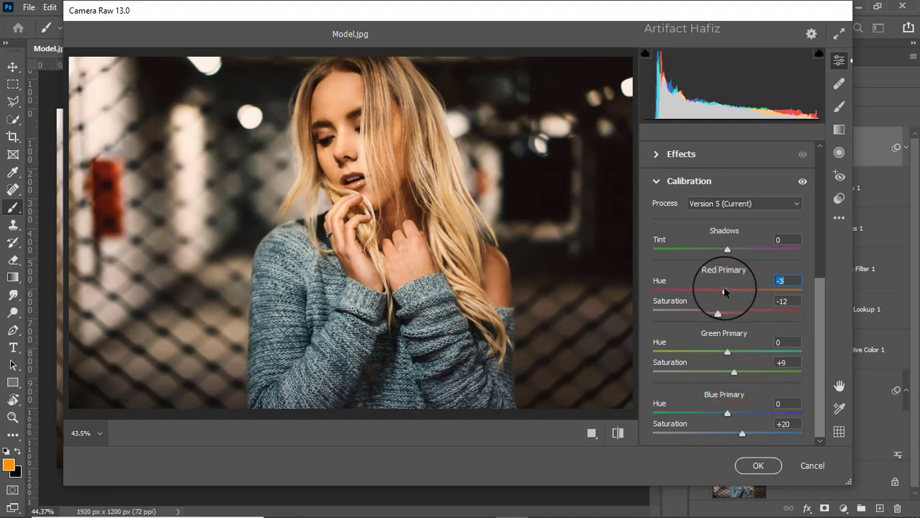
drag(726, 292, 718, 292)
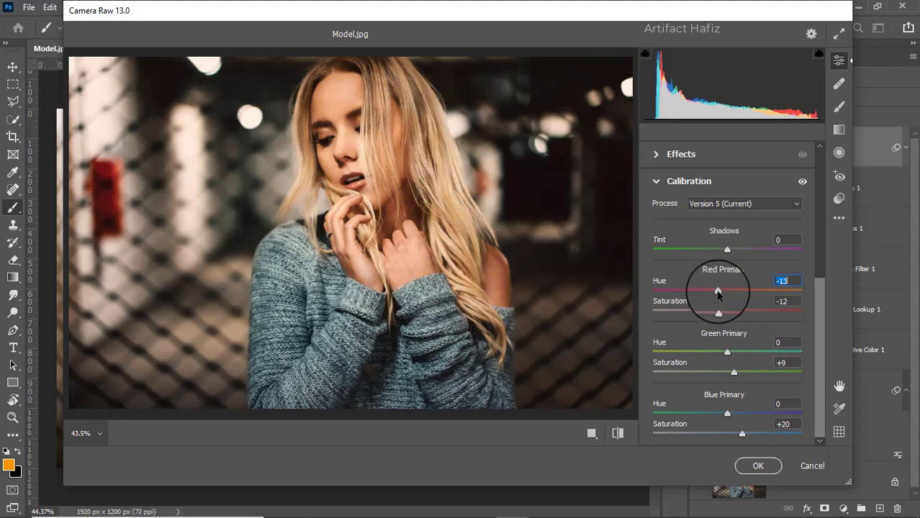
drag(717, 291, 723, 294)
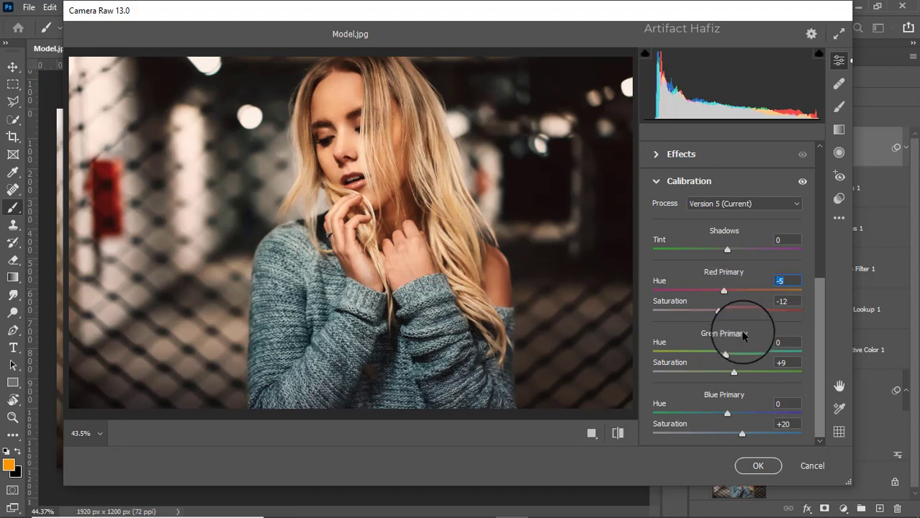
click(758, 465)
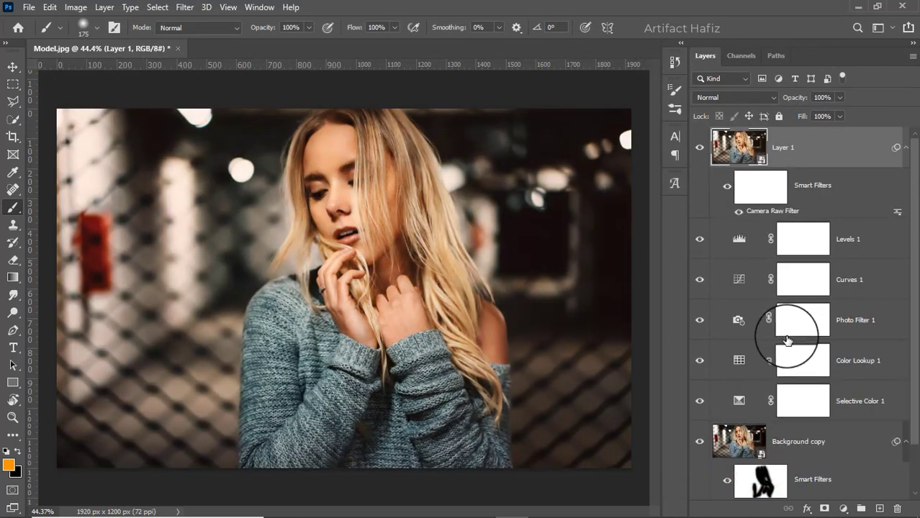
- Toggle the Background layer alone on and off to compare the original photo with the graded result
scroll(782, 342, down, 2)
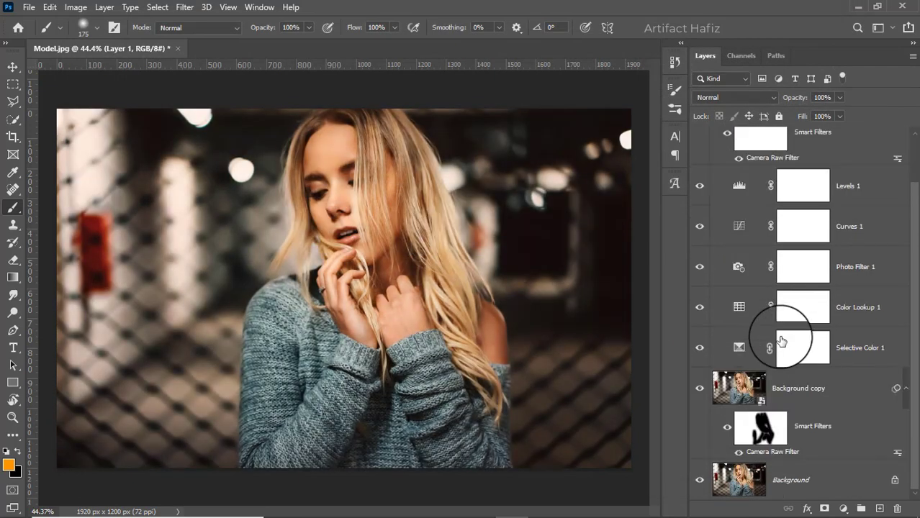
alt+click(699, 481)
alt+click(699, 481)
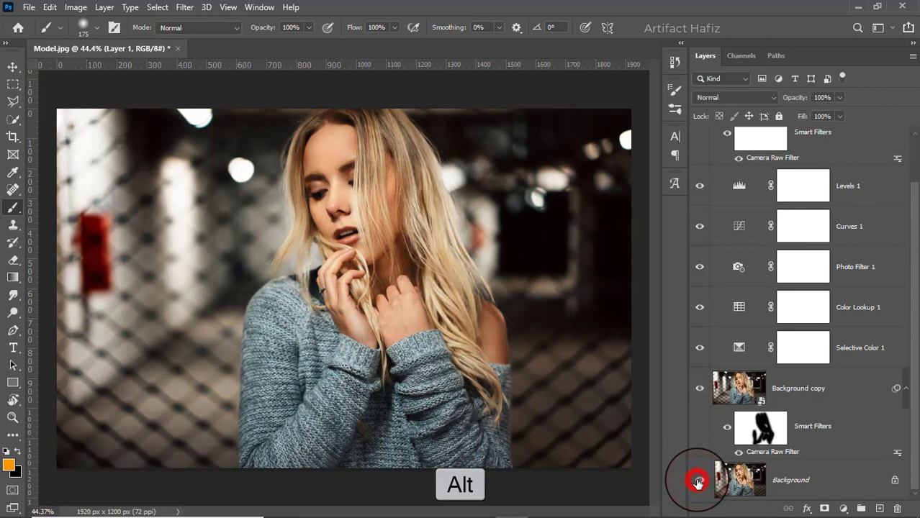
alt+click(698, 482)
alt+click(699, 481)
alt+click(698, 481)
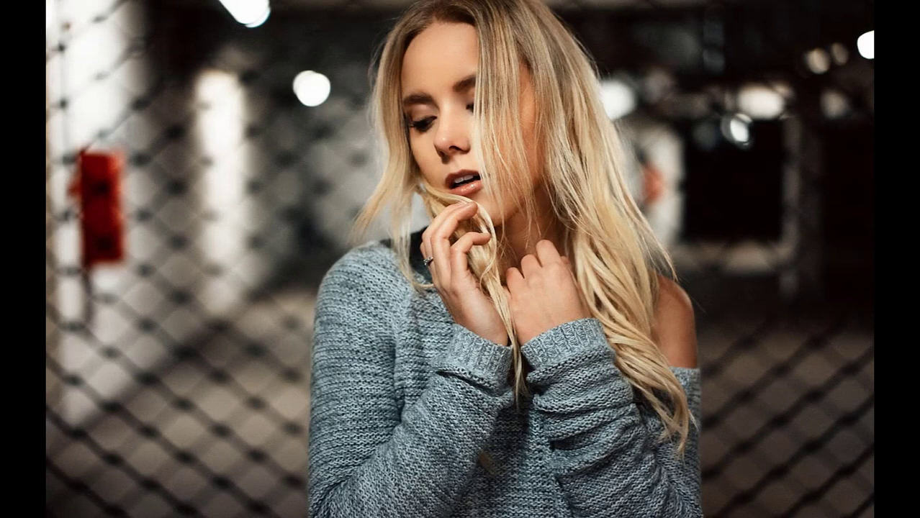